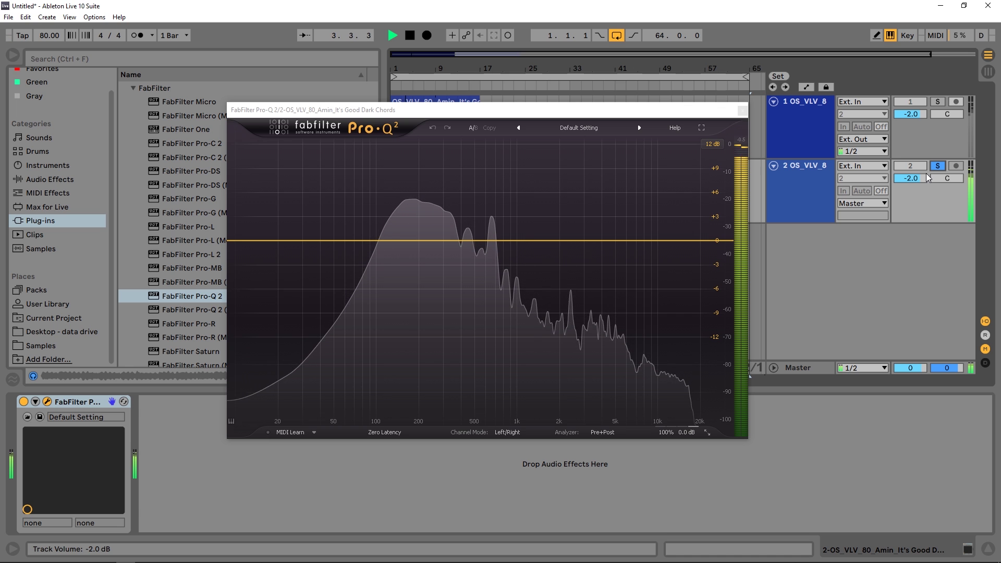
Pull the loop end back from bar 65 to bar 17 and stop playback.
{"action": "left_click_drag", "start_coordinate": [490, 60], "coordinate": [490, 57]}
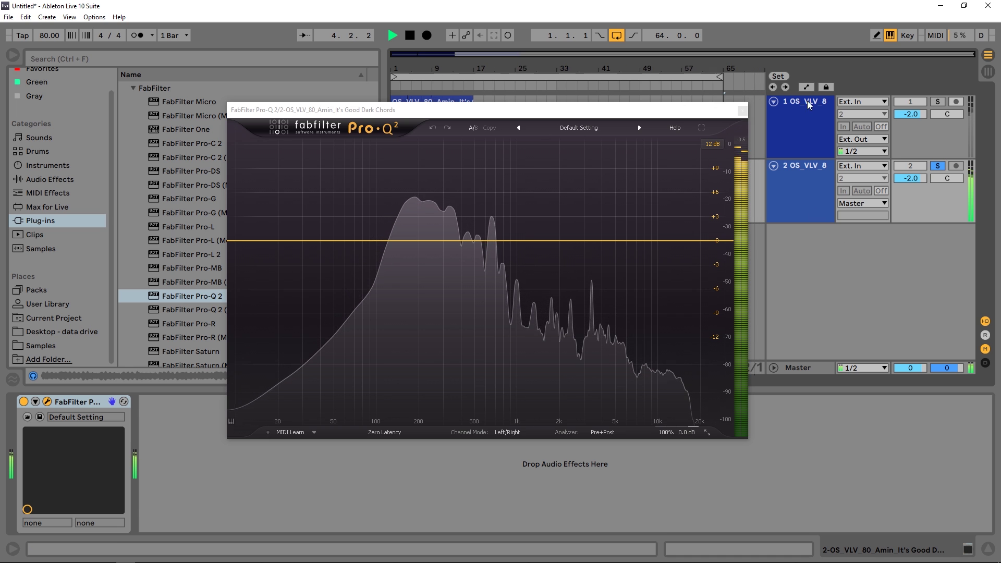
{"action": "left_click_drag", "start_coordinate": [713, 74], "coordinate": [470, 76]}
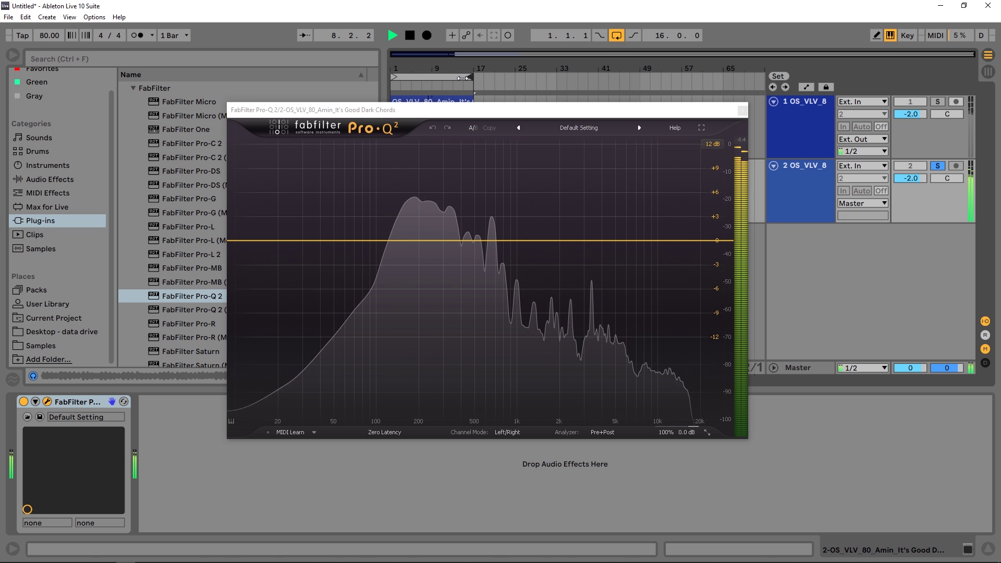
{"action": "key", "text": "space"}
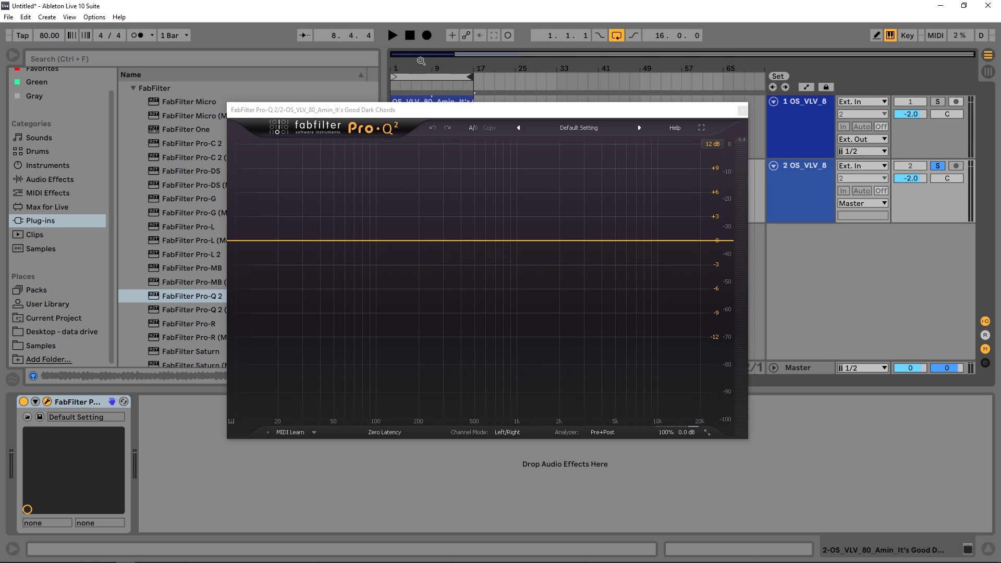
Audition the chords with track 1 soloed, then with track 2 soloed.
{"action": "left_click", "coordinate": [937, 102]}
{"action": "key", "text": "space"}
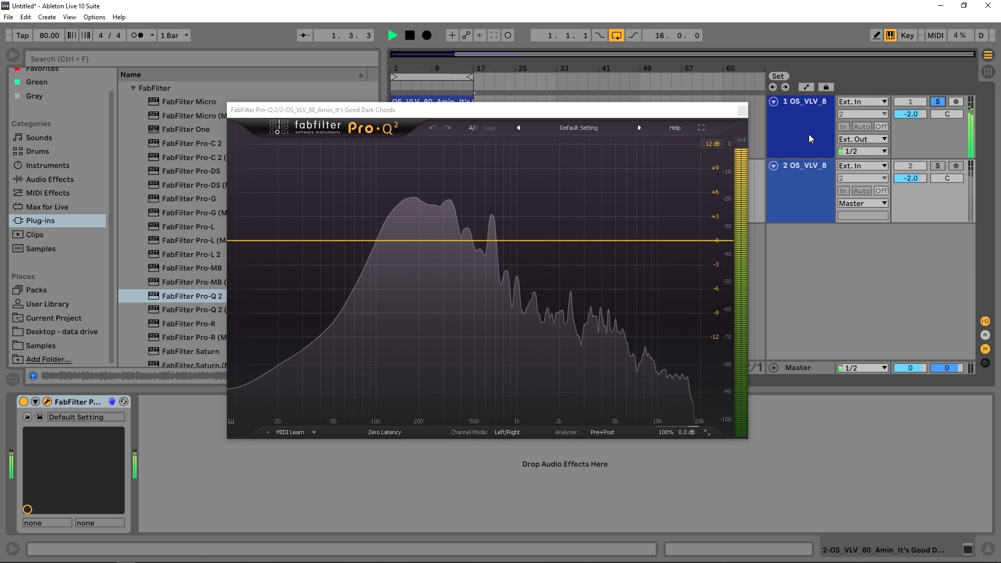
{"action": "key", "text": "space"}
{"action": "left_click", "coordinate": [938, 166]}
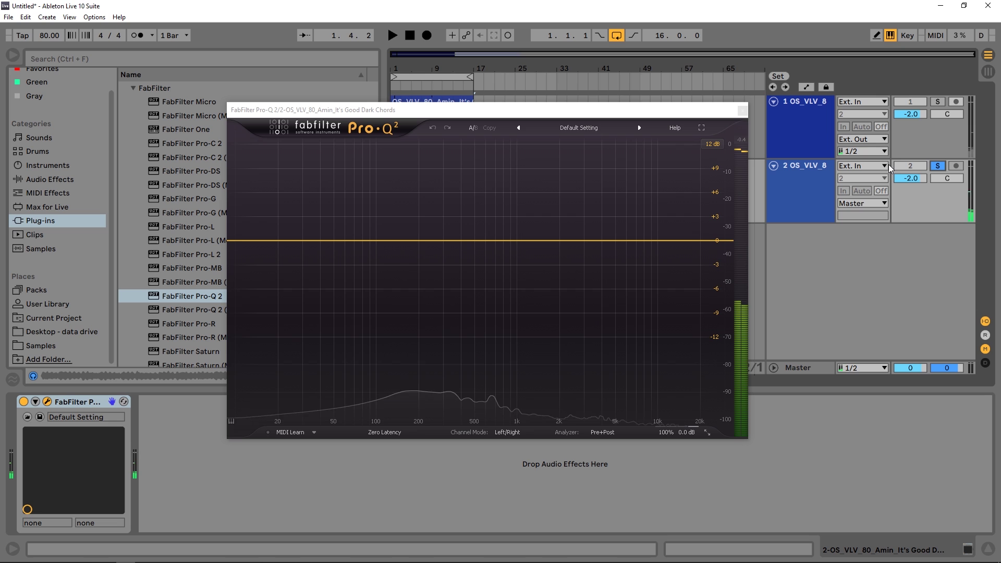
{"action": "key", "text": "space"}
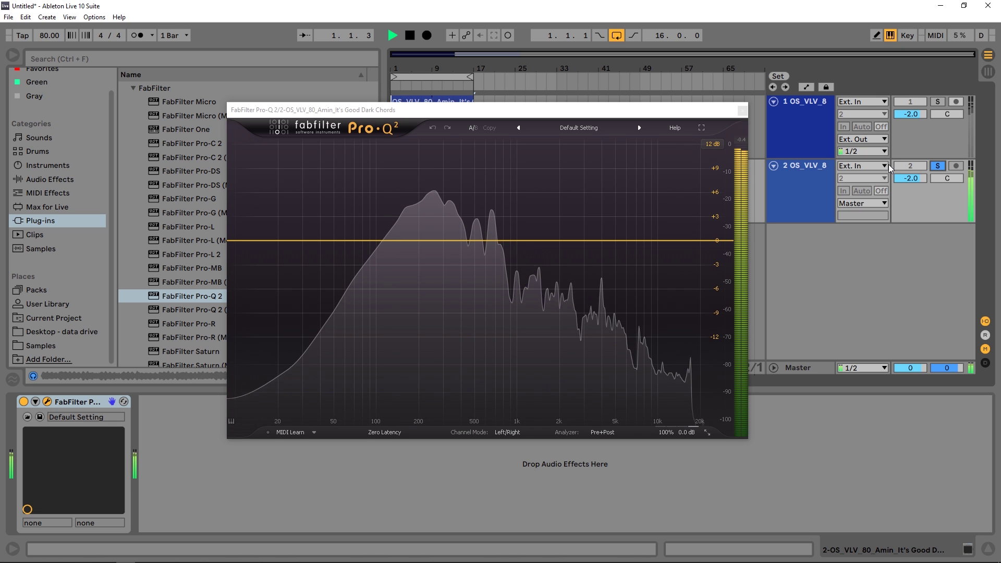
{"action": "key", "text": "space"}
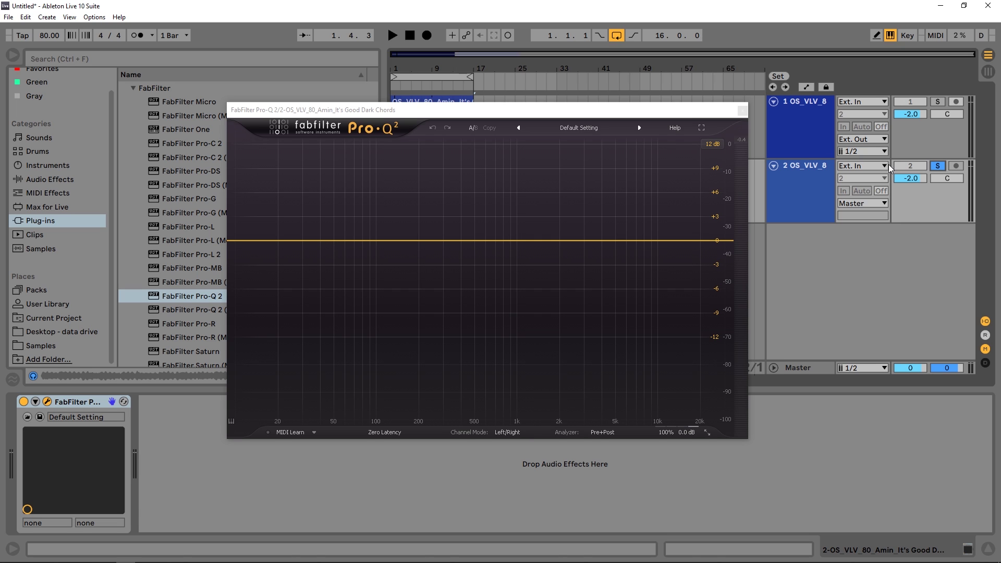
Check both tracks' device chains, then audition with track 1 soloed again.
{"action": "left_click", "coordinate": [809, 149]}
{"action": "left_click", "coordinate": [826, 202]}
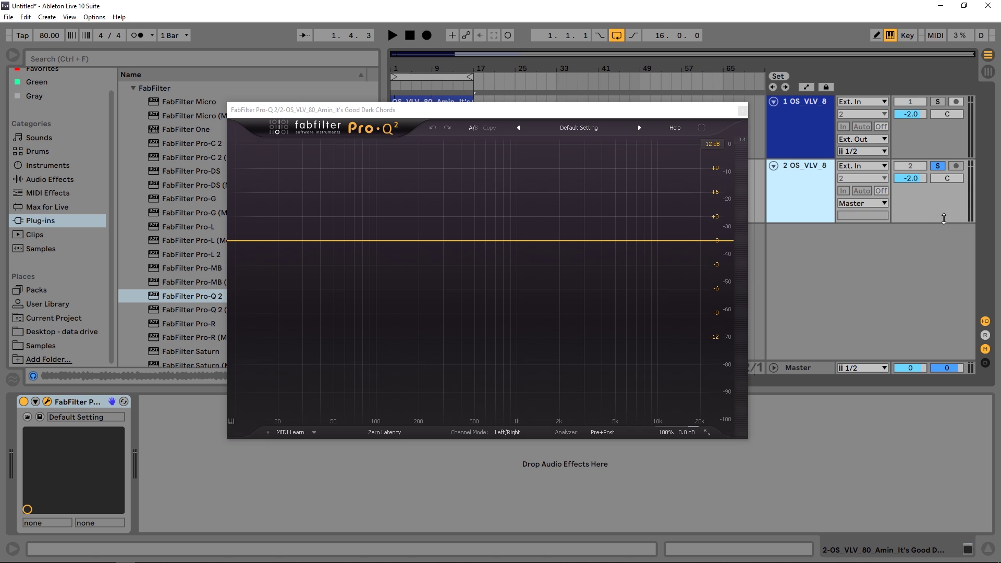
{"action": "key", "text": "space"}
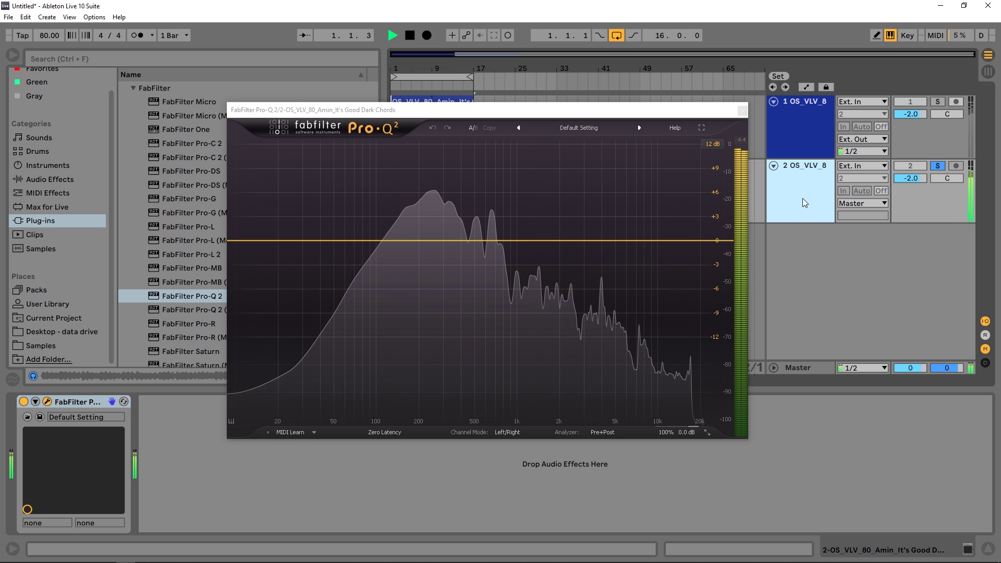
{"action": "key", "text": "space"}
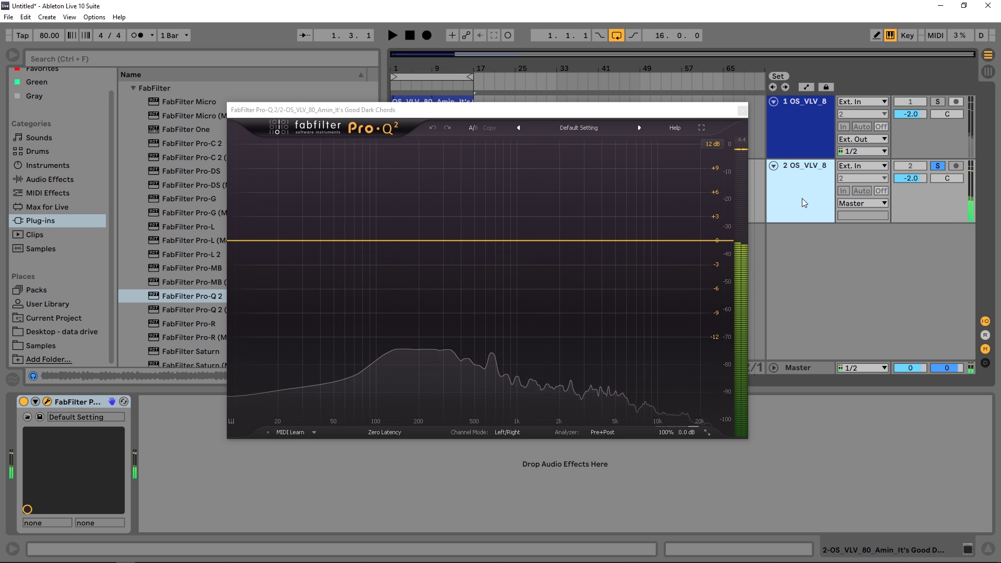
{"action": "key", "text": "Down"}
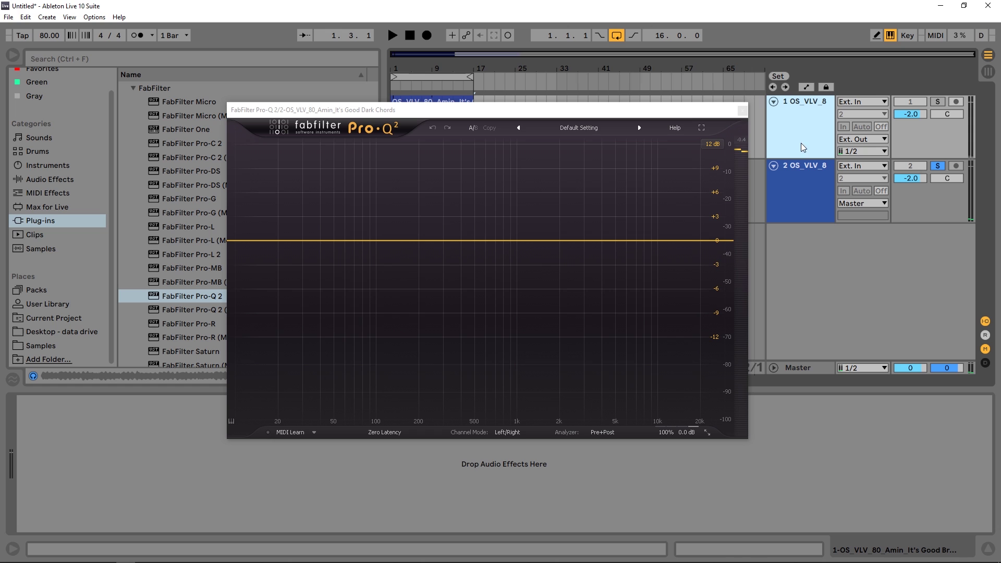
{"action": "left_click", "coordinate": [937, 101]}
{"action": "key", "text": "space"}
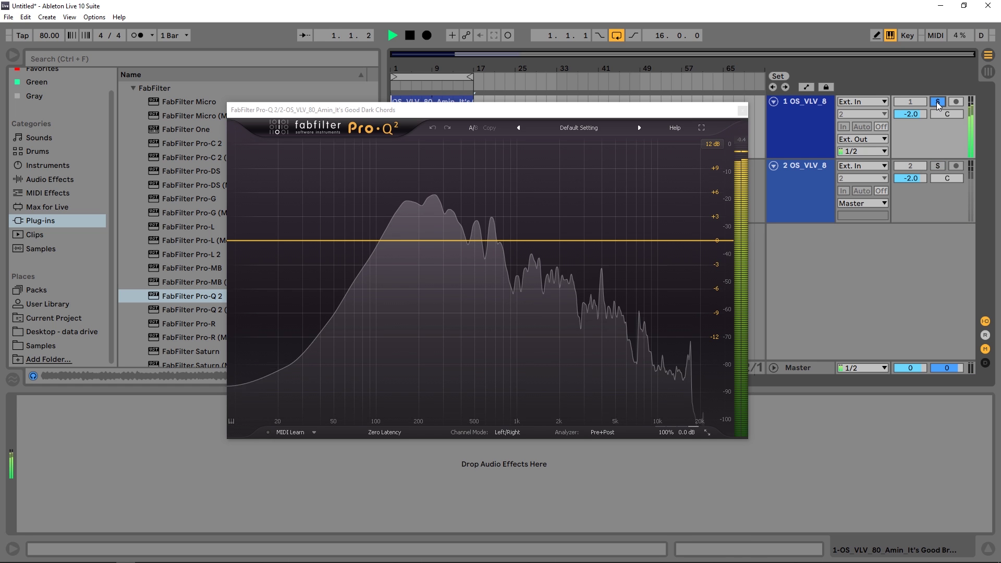
{"action": "key", "text": "space"}
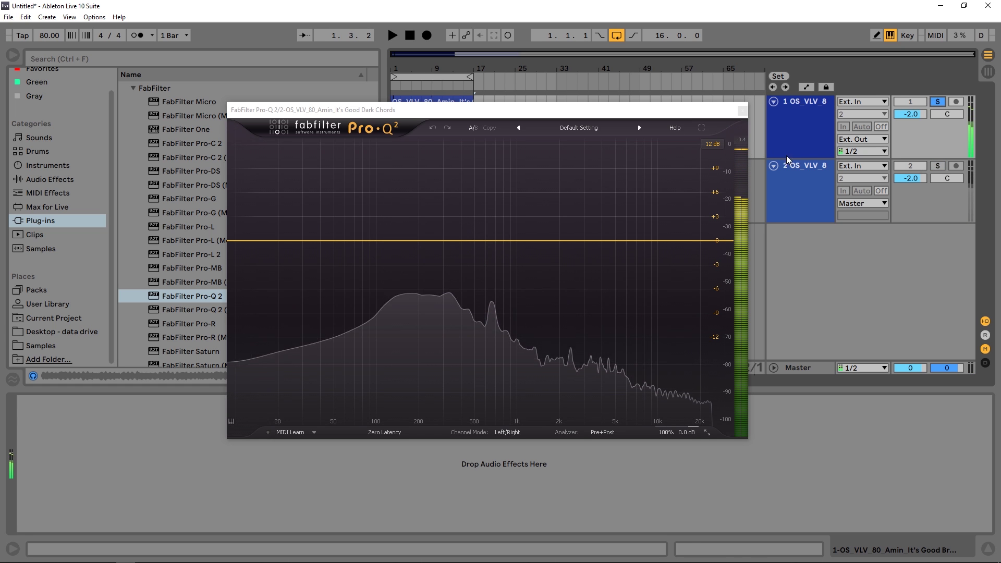
Route track 1 to the Dark Chords track's Stereo Side Chain-FabFilter Pro-Q 2 input.
{"action": "left_click", "coordinate": [852, 139]}
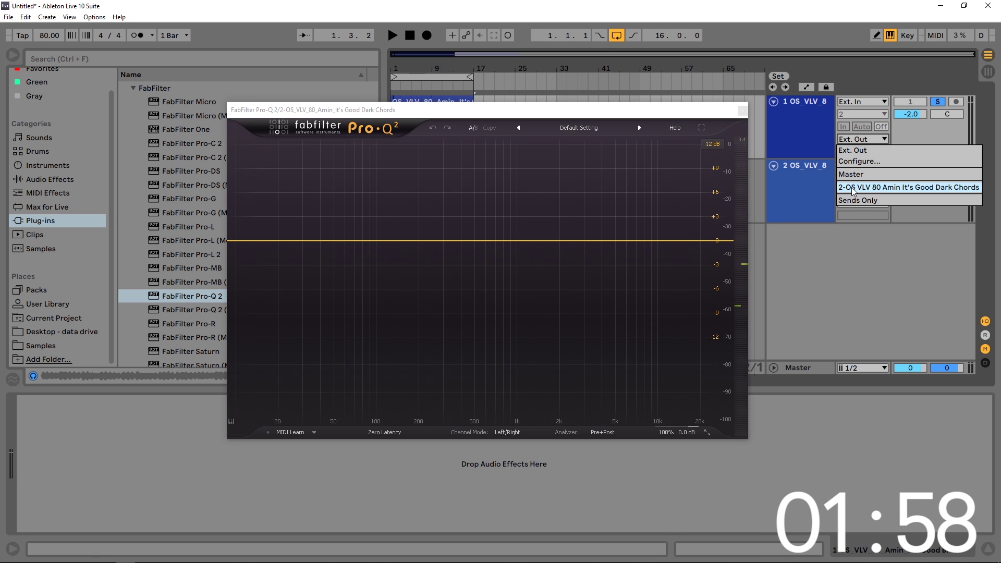
{"action": "left_click", "coordinate": [876, 188]}
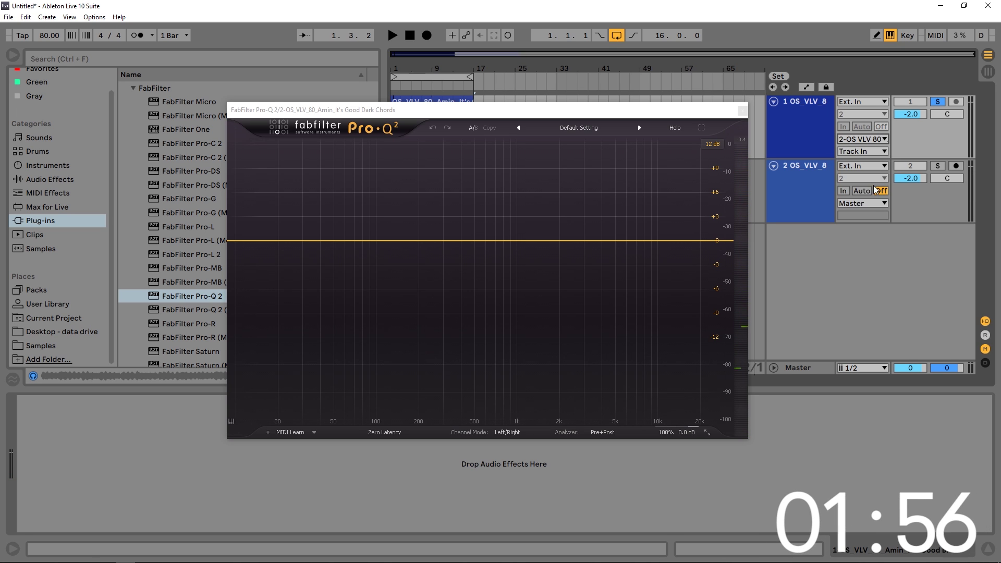
{"action": "left_click", "coordinate": [864, 152]}
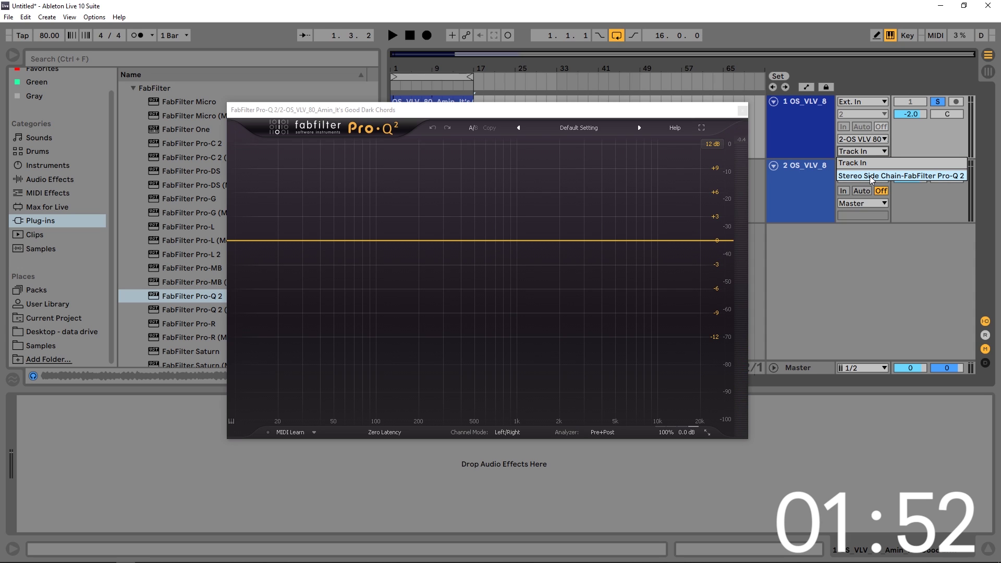
{"action": "left_click", "coordinate": [912, 174]}
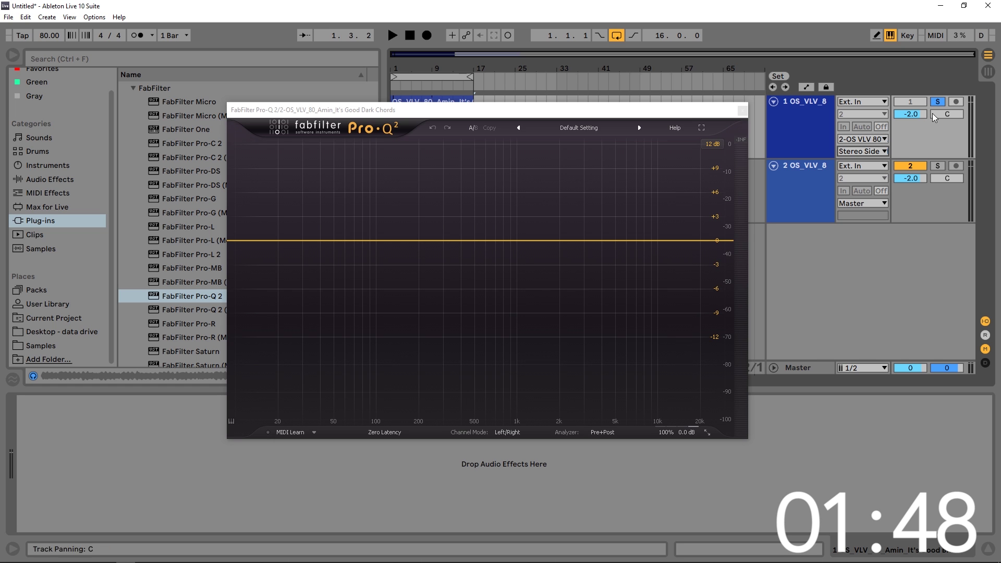
{"action": "key", "text": "space"}
{"action": "key", "text": "space"}
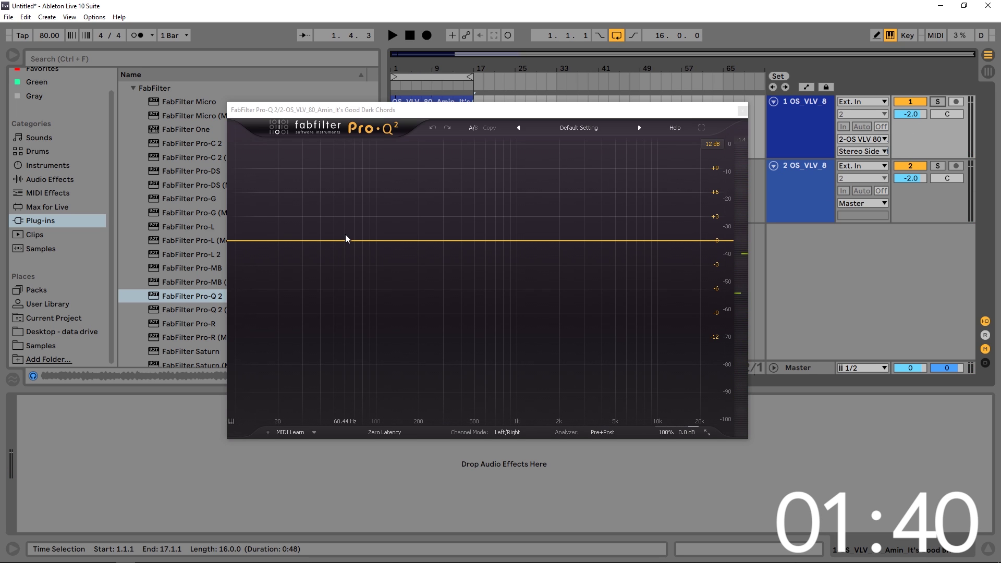
Set the analyzer to Pre+Post and start EQ Match with Side Chain as the reference.
{"action": "left_click", "coordinate": [596, 432]}
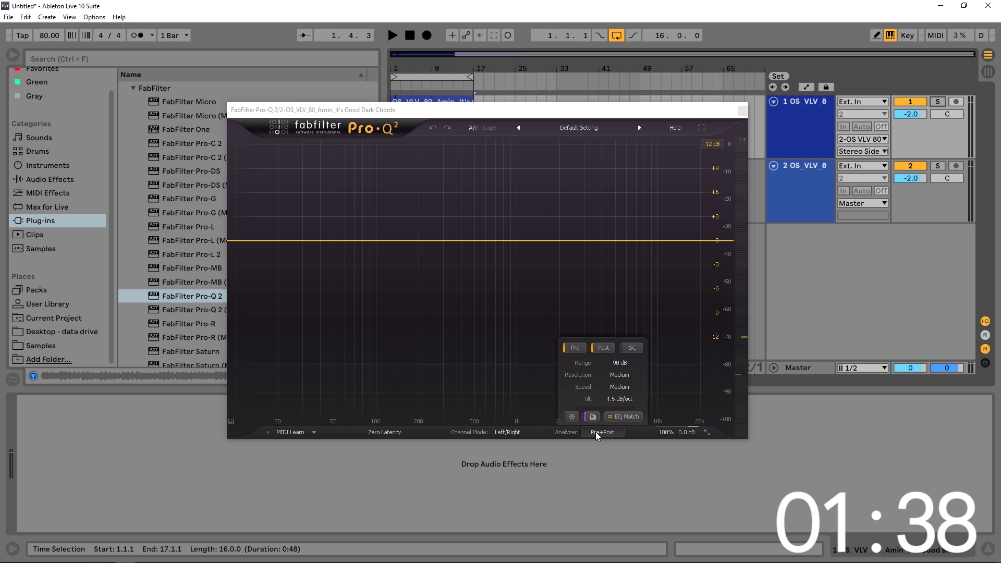
{"action": "left_click", "coordinate": [621, 417]}
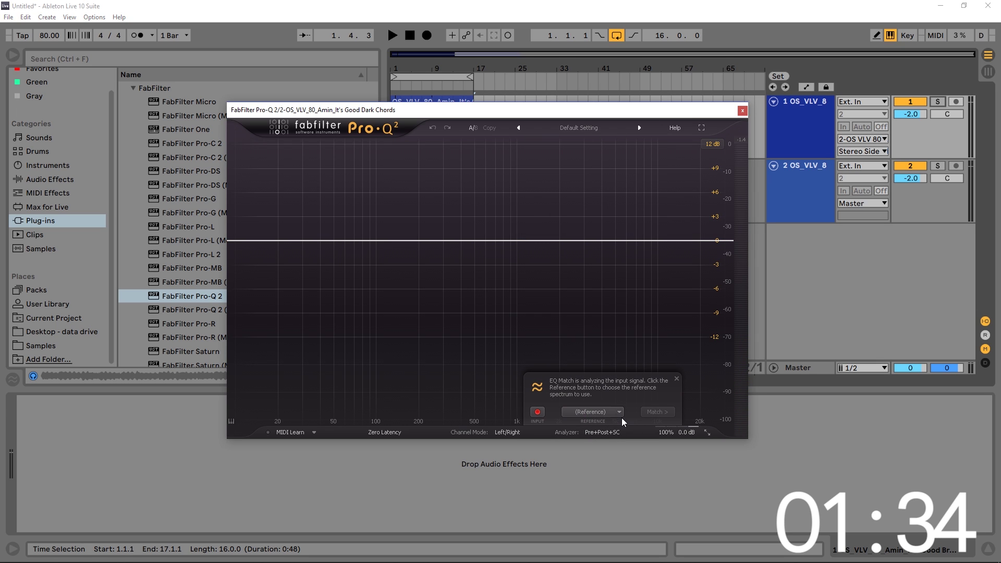
{"action": "left_click", "coordinate": [617, 414]}
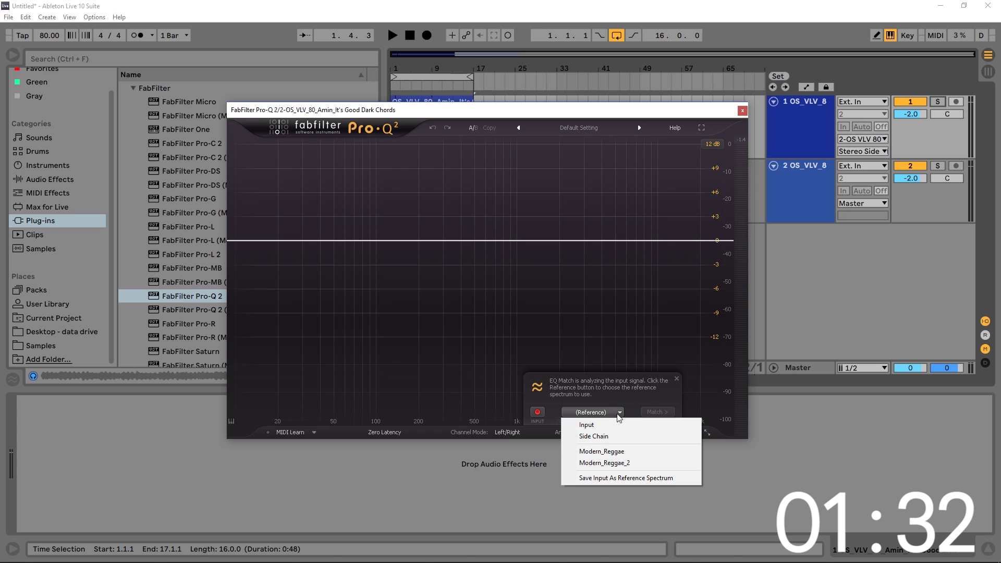
{"action": "left_click", "coordinate": [599, 436]}
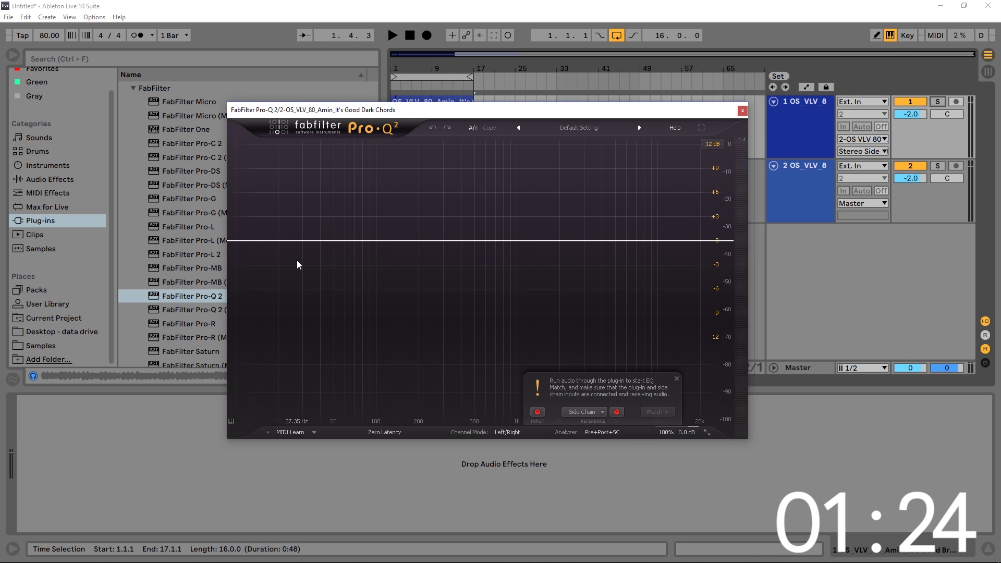
Analyze the playing audio, generate the match curve, then change it from 24 to 5 bands.
{"action": "key", "text": "space"}
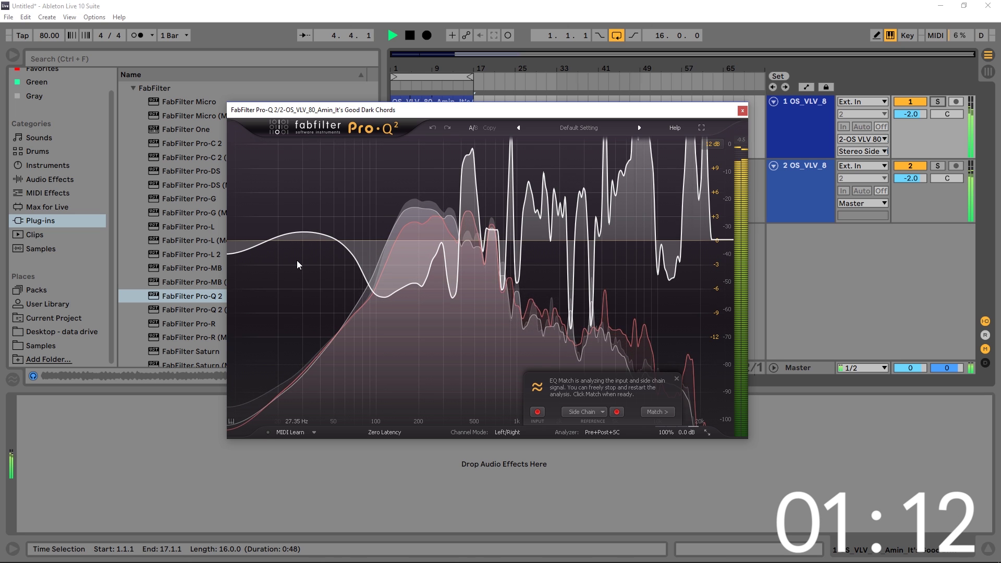
{"action": "left_click", "coordinate": [655, 412]}
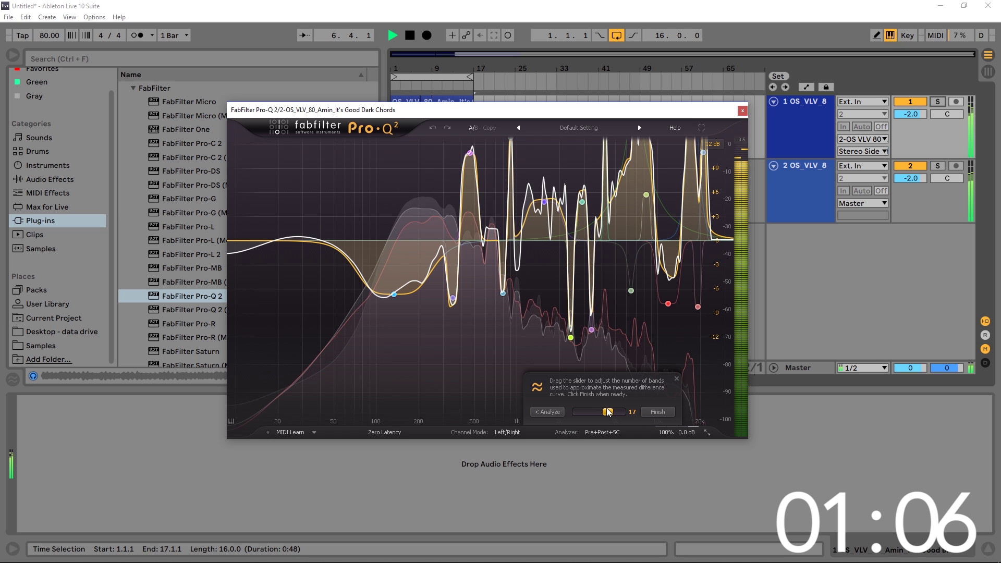
{"action": "key", "text": "space"}
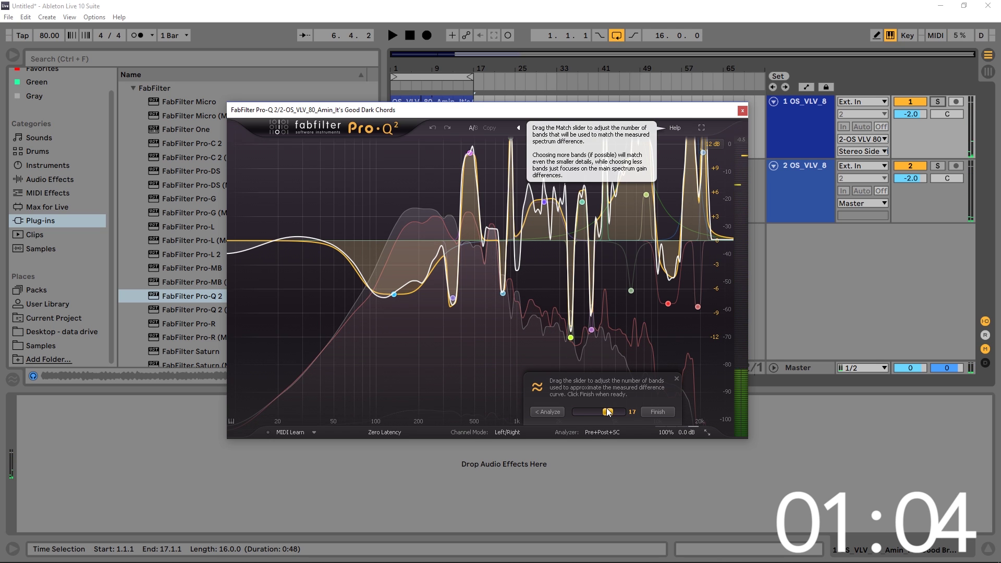
{"action": "left_click_drag", "start_coordinate": [607, 412], "coordinate": [630, 412]}
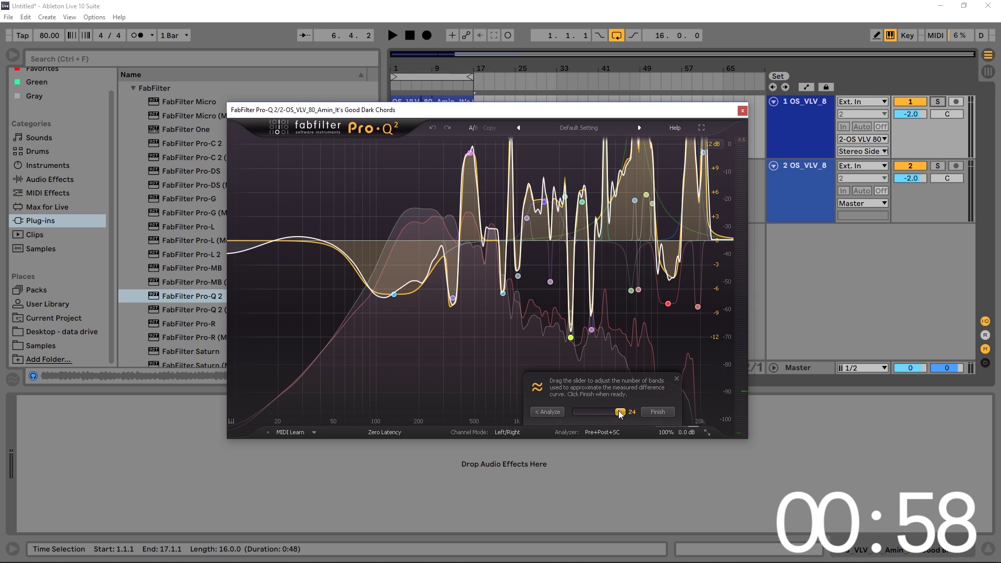
{"action": "left_click_drag", "start_coordinate": [621, 414], "coordinate": [588, 411]}
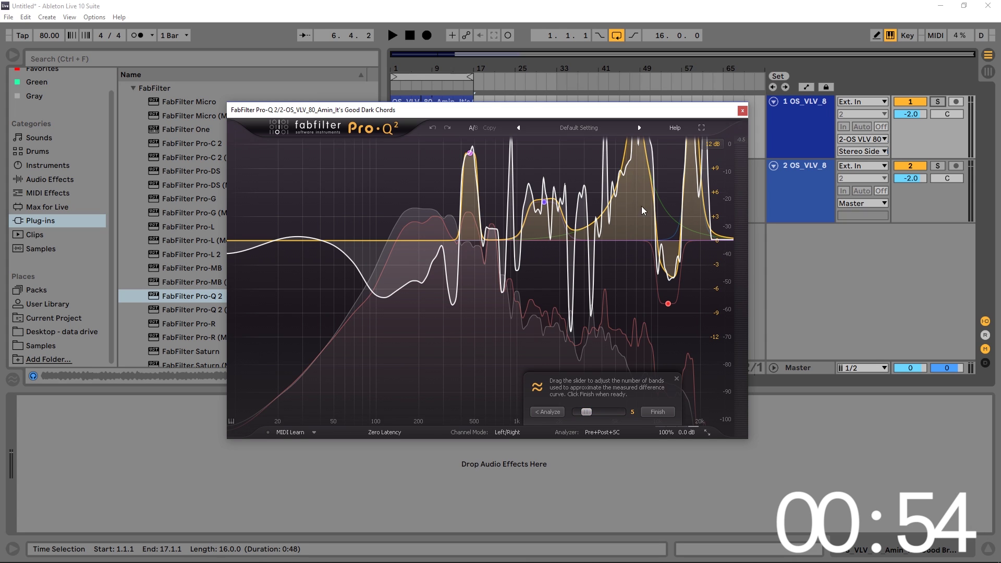
Finish the five-band match and disable the narrow peak band at 462 Hz.
{"action": "left_click", "coordinate": [657, 412]}
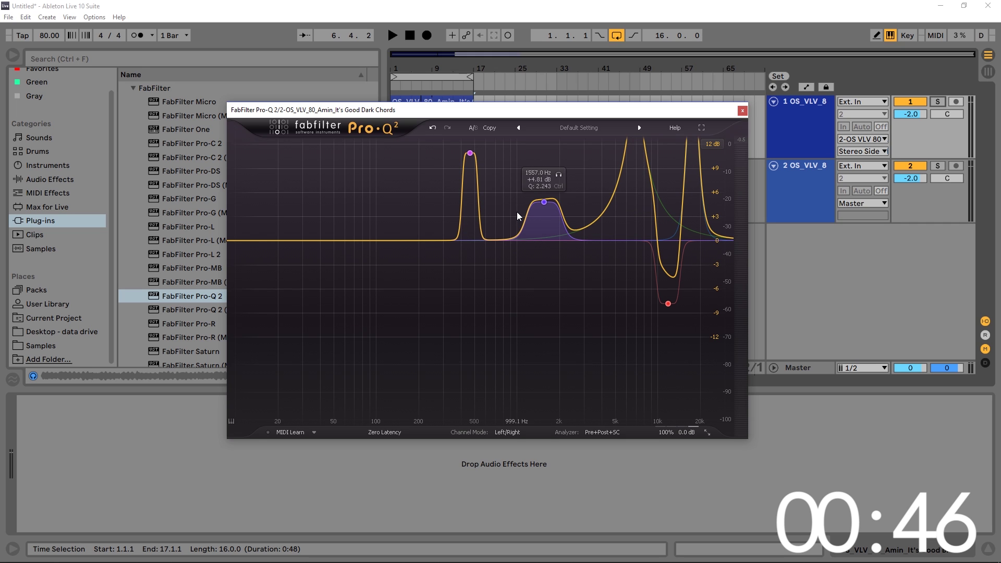
{"action": "left_click", "coordinate": [469, 153]}
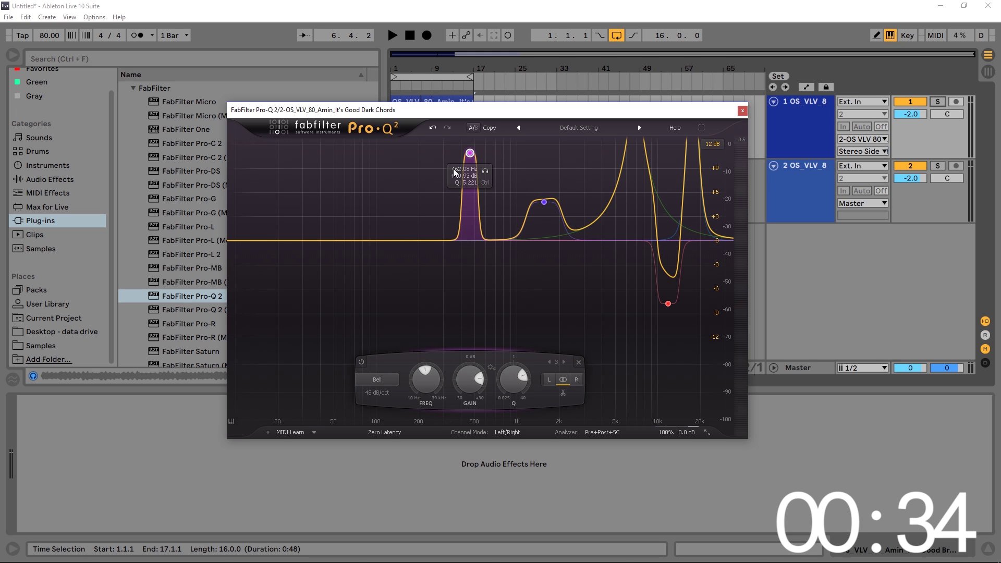
{"action": "right_click", "coordinate": [472, 155]}
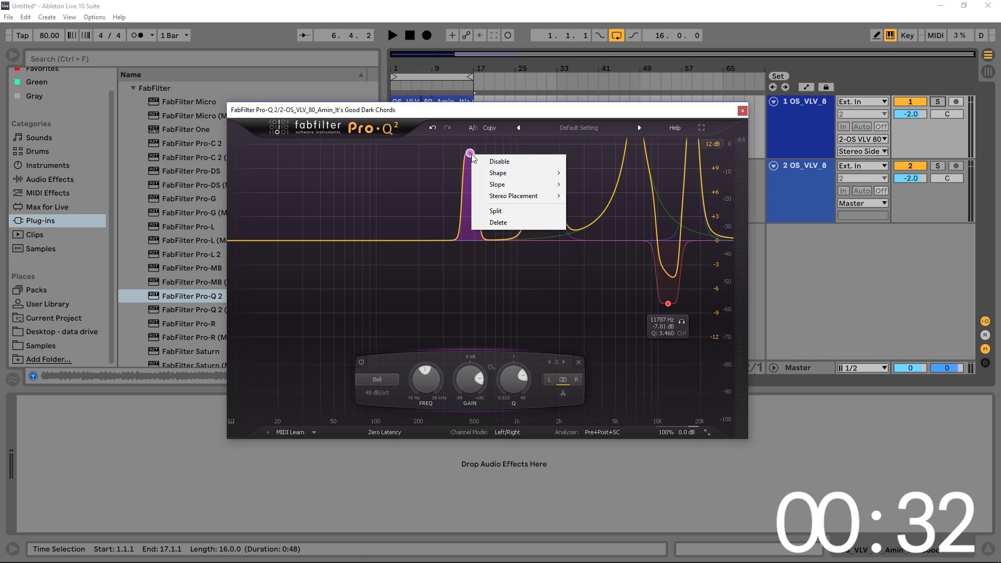
{"action": "left_click", "coordinate": [505, 162]}
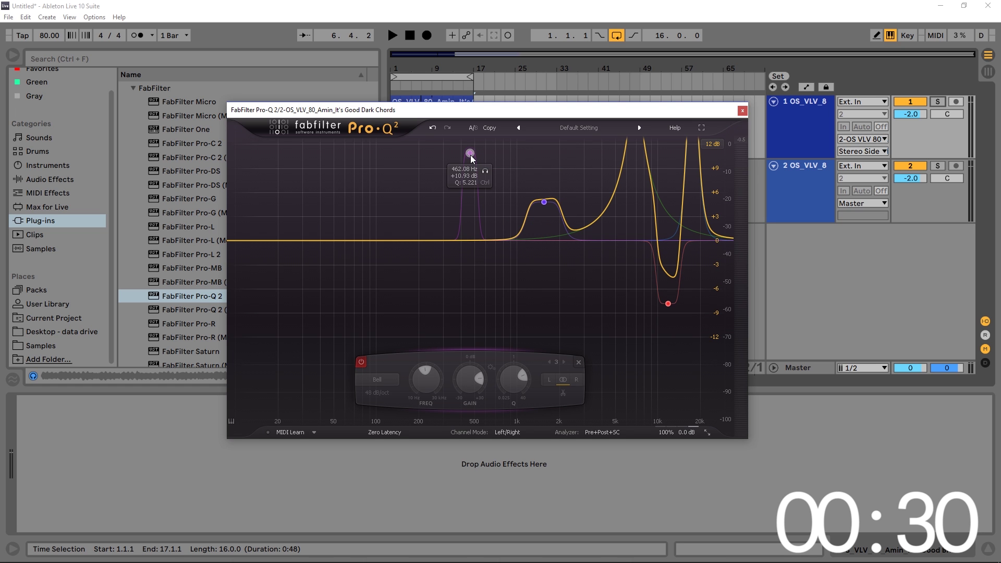
Compare the 462 Hz band enabled and disabled during playback, leaving it disabled.
{"action": "key", "text": "space"}
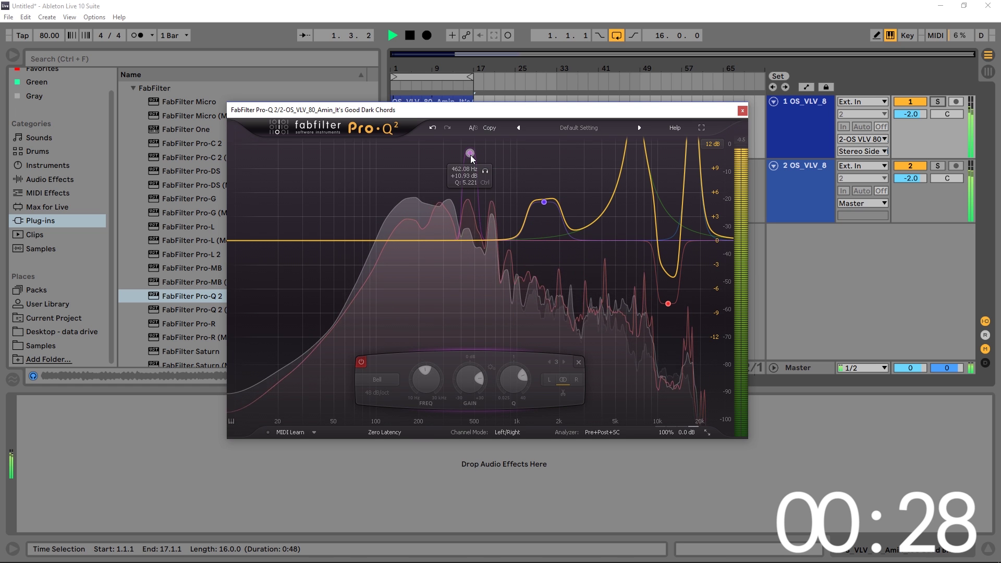
{"action": "right_click", "coordinate": [470, 154]}
{"action": "left_click", "coordinate": [480, 162]}
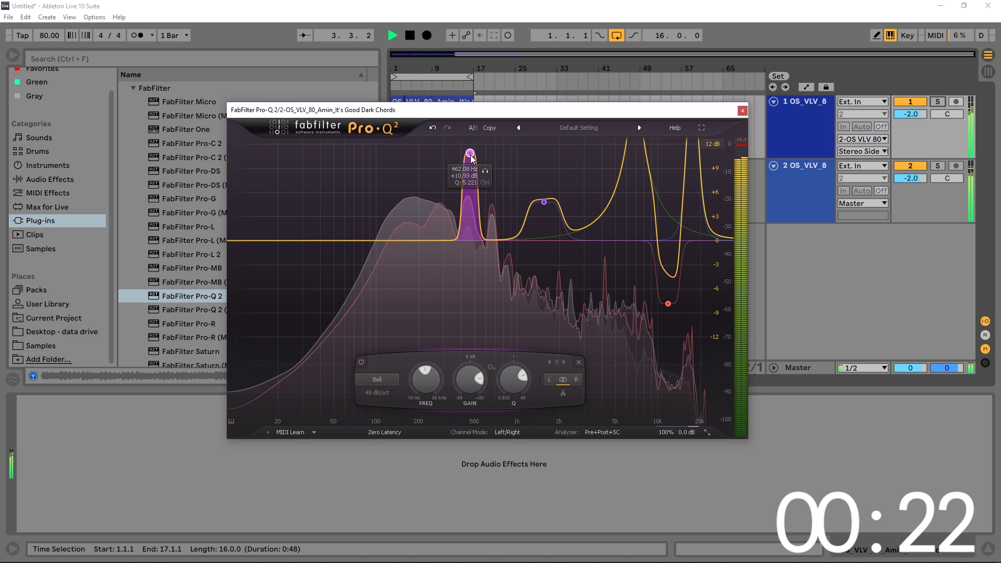
{"action": "right_click", "coordinate": [470, 155]}
{"action": "left_click", "coordinate": [495, 163]}
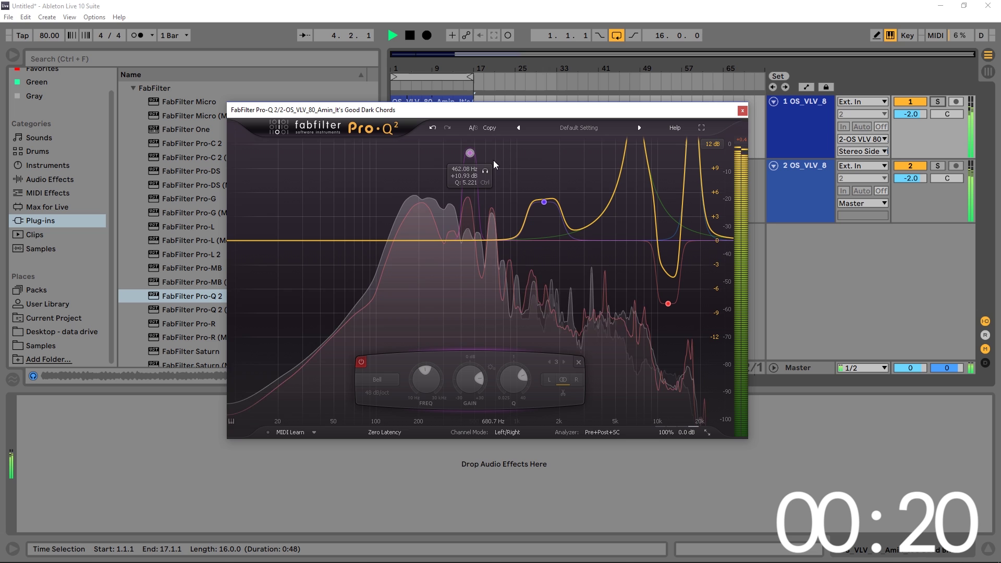
{"action": "key", "text": "space"}
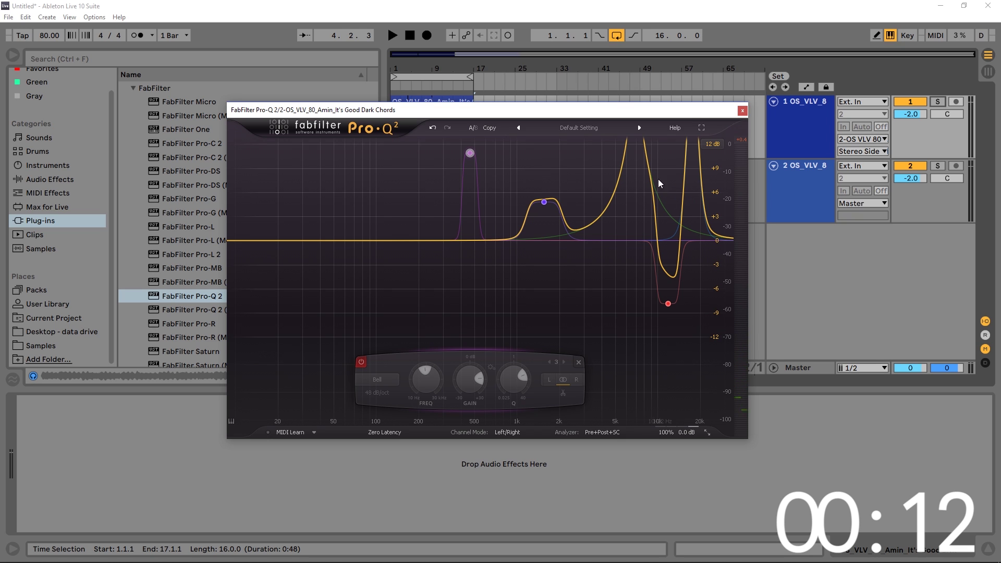
Set the display range to 30 dB and lower the 7 kHz and highest boost bands together.
{"action": "left_click", "coordinate": [712, 144]}
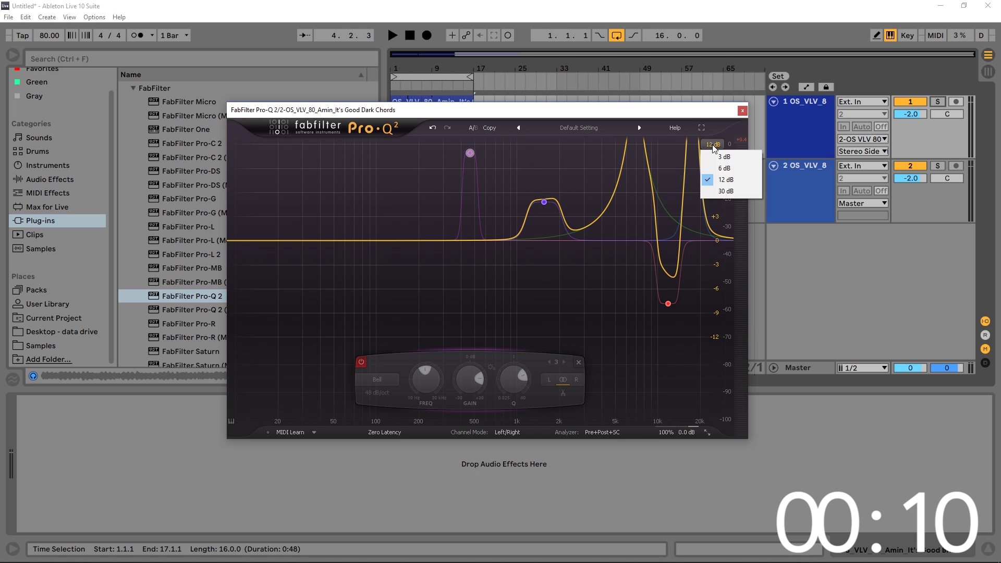
{"action": "left_click", "coordinate": [726, 191]}
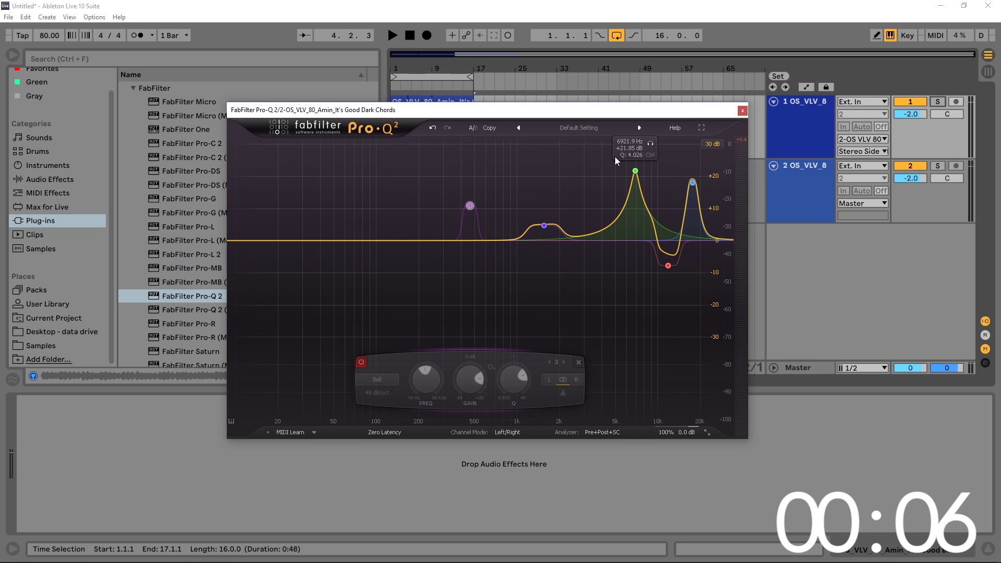
{"action": "left_click", "coordinate": [634, 171]}
{"action": "left_click", "coordinate": [692, 183], "text": "ctrl"}
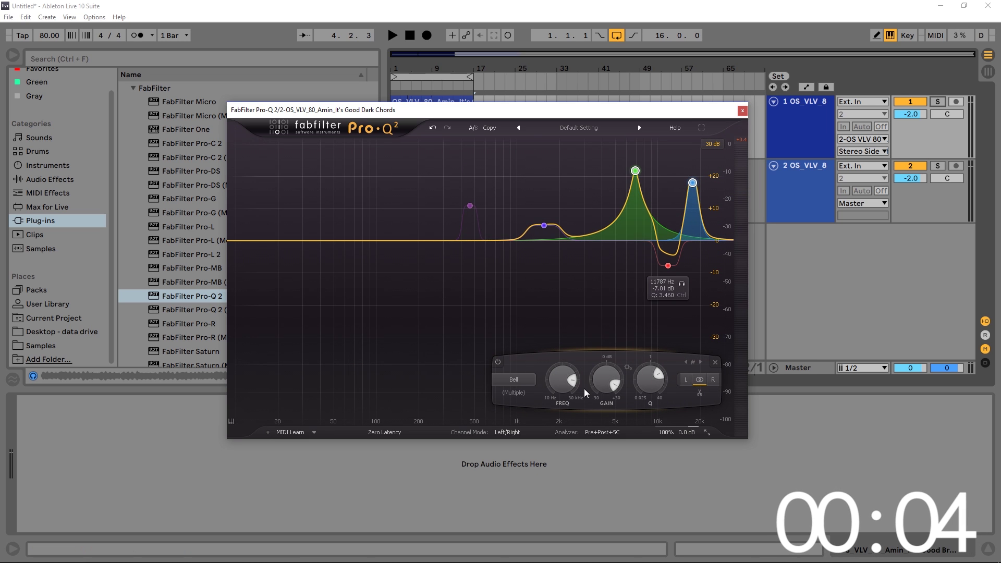
{"action": "left_click_drag", "start_coordinate": [599, 392], "coordinate": [599, 399]}
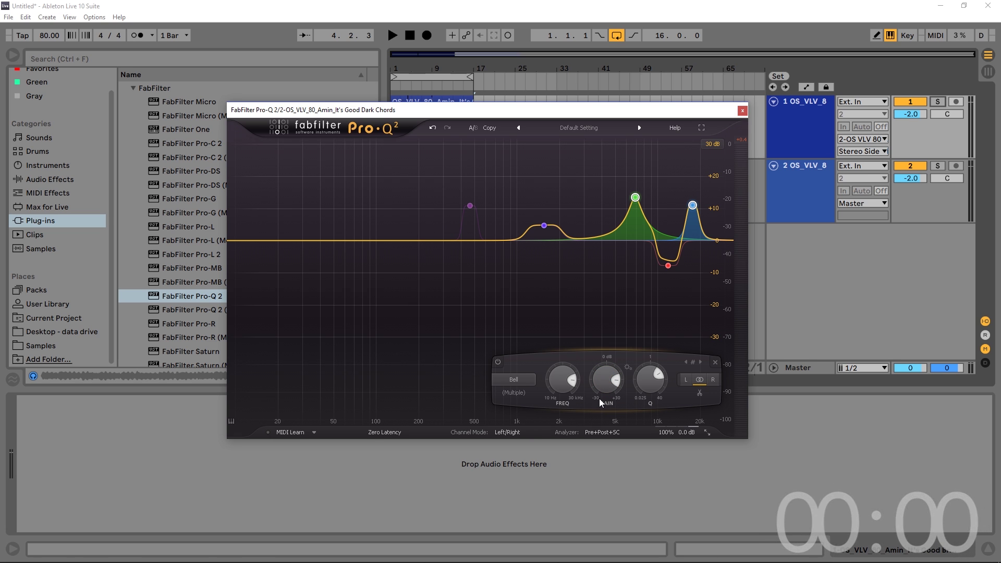
{"action": "key", "text": "space"}
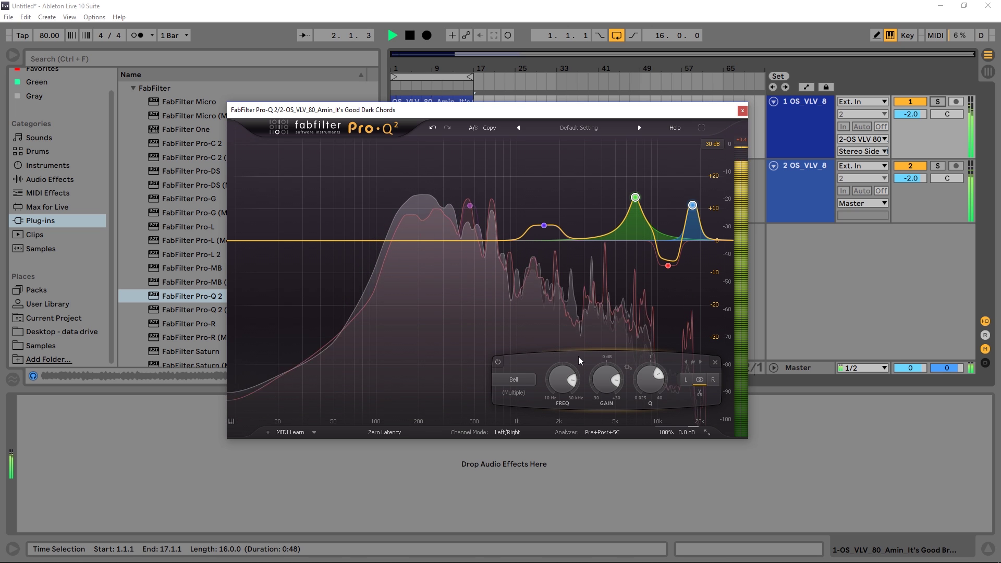
Compare track 2's Pro-Q 2 bypassed and active, then stop playback.
{"action": "left_click", "coordinate": [827, 192]}
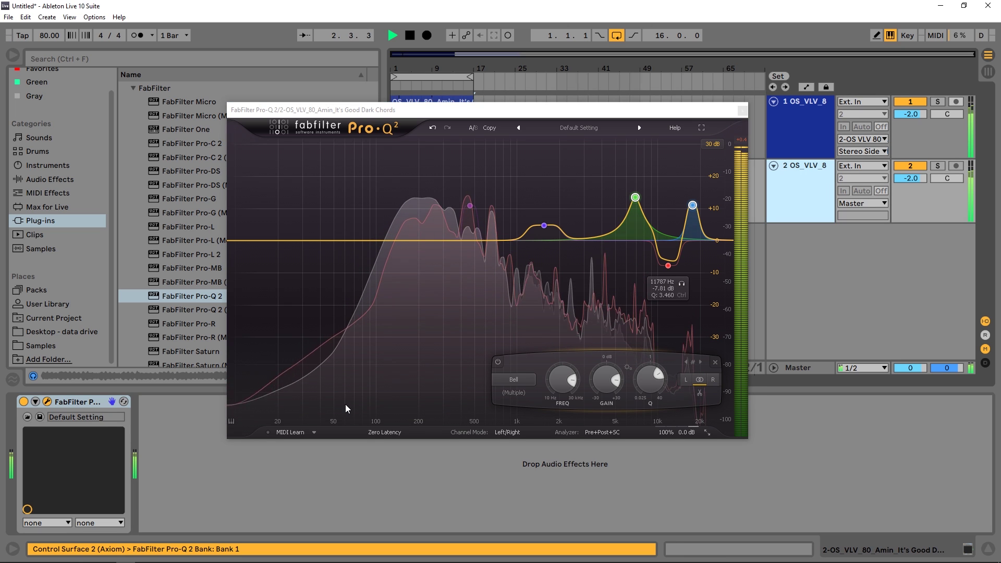
{"action": "left_click", "coordinate": [23, 402]}
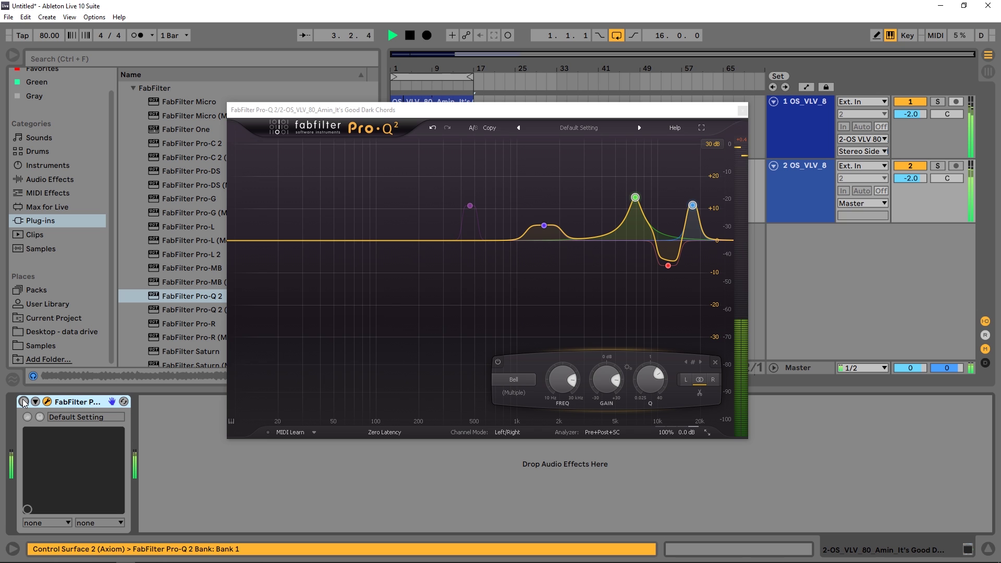
{"action": "left_click", "coordinate": [23, 402]}
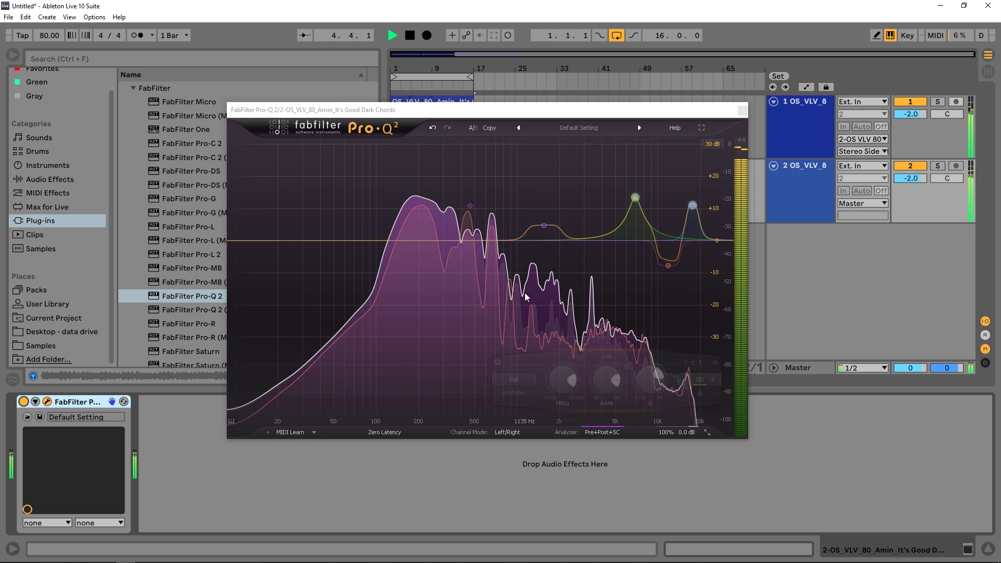
{"action": "key", "text": "space"}
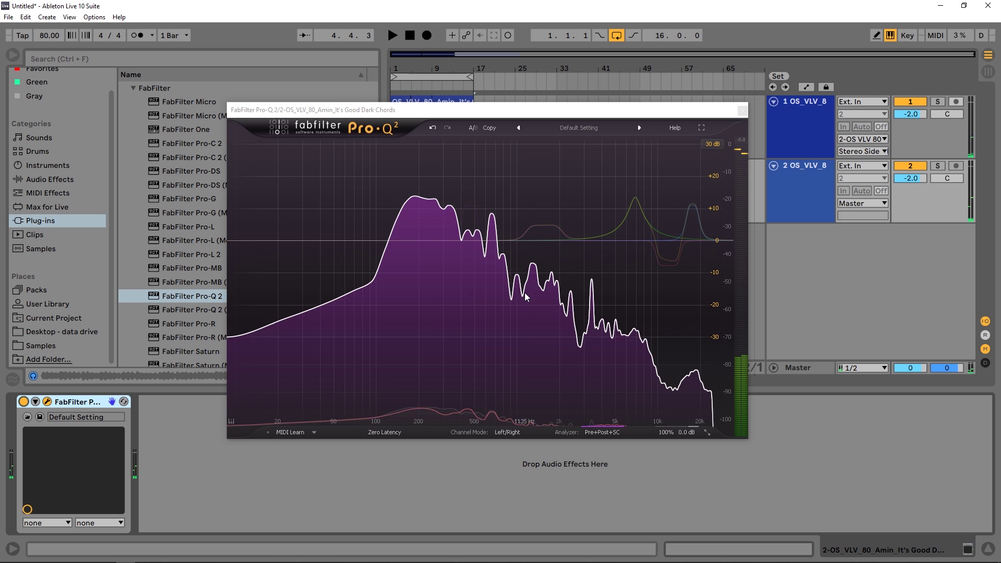
Route track 1 to Ext. Out and compare soloed tracks 1 and 2 by ear.
{"action": "left_click", "coordinate": [825, 127]}
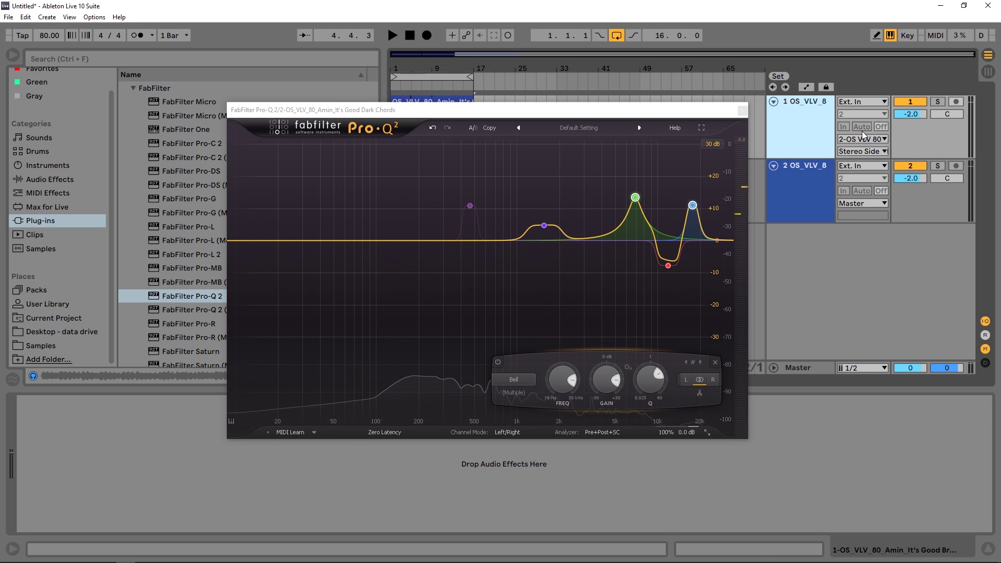
{"action": "left_click", "coordinate": [861, 134]}
{"action": "left_click", "coordinate": [856, 151]}
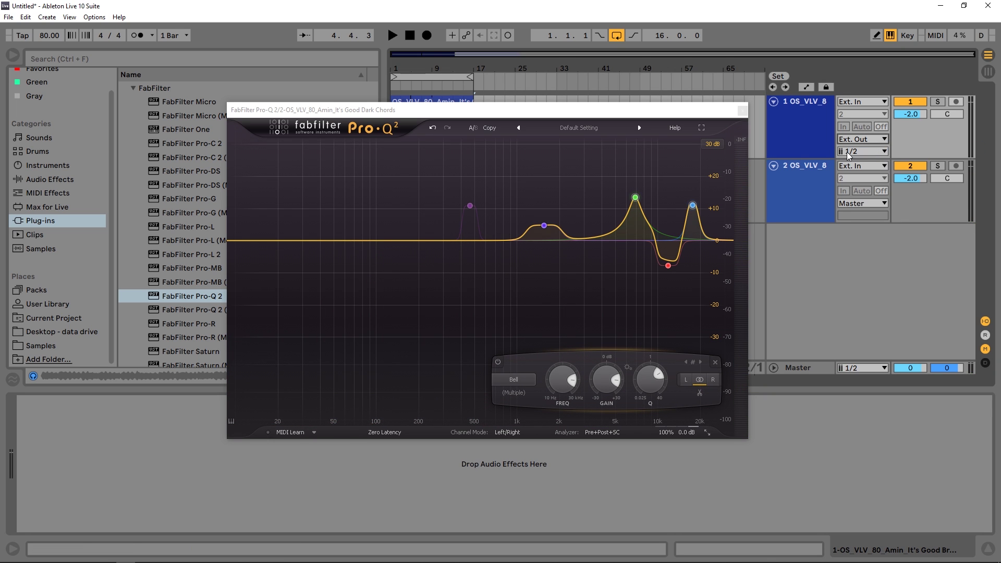
{"action": "key", "text": "space"}
{"action": "left_click", "coordinate": [937, 101]}
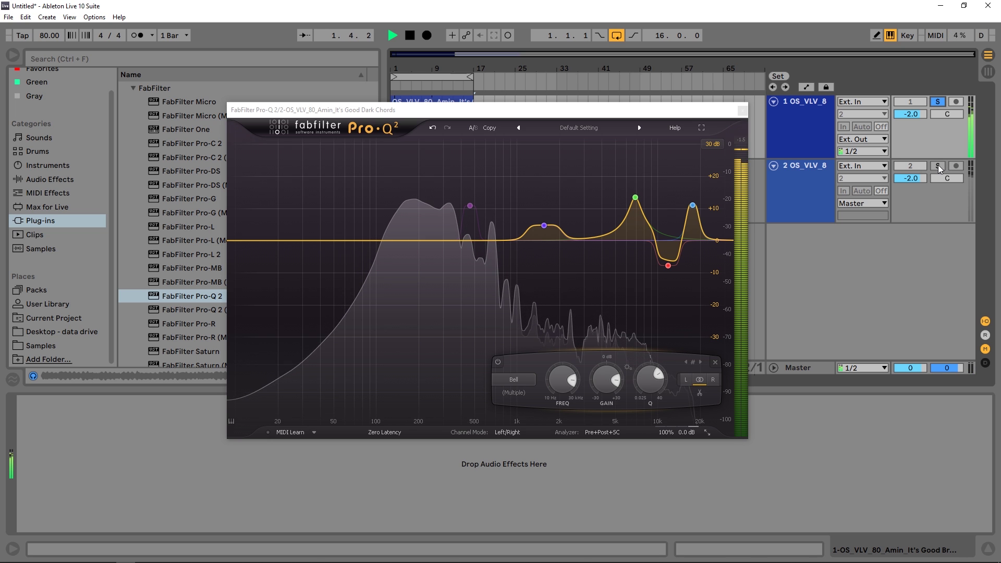
{"action": "left_click", "coordinate": [938, 165]}
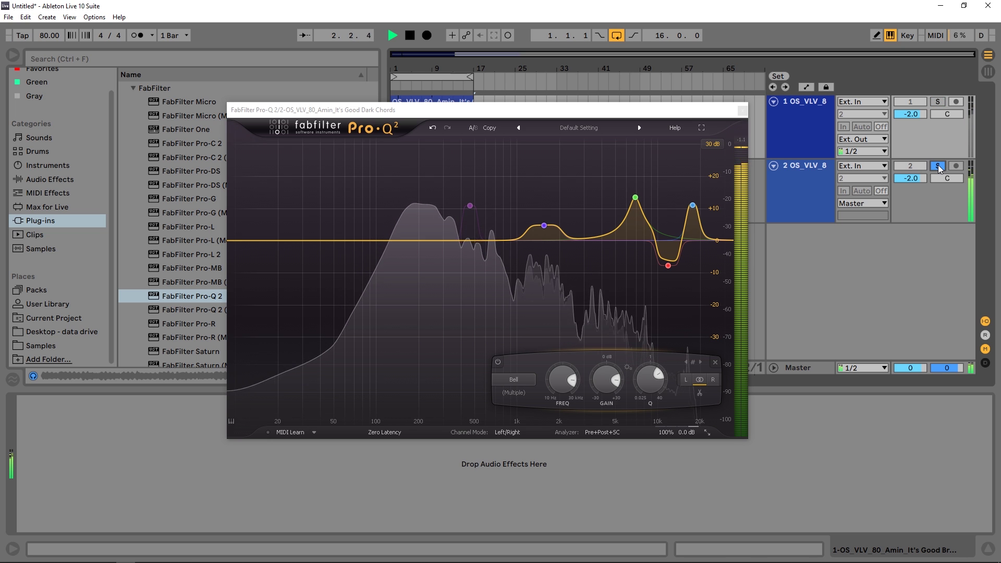
{"action": "left_click", "coordinate": [936, 101]}
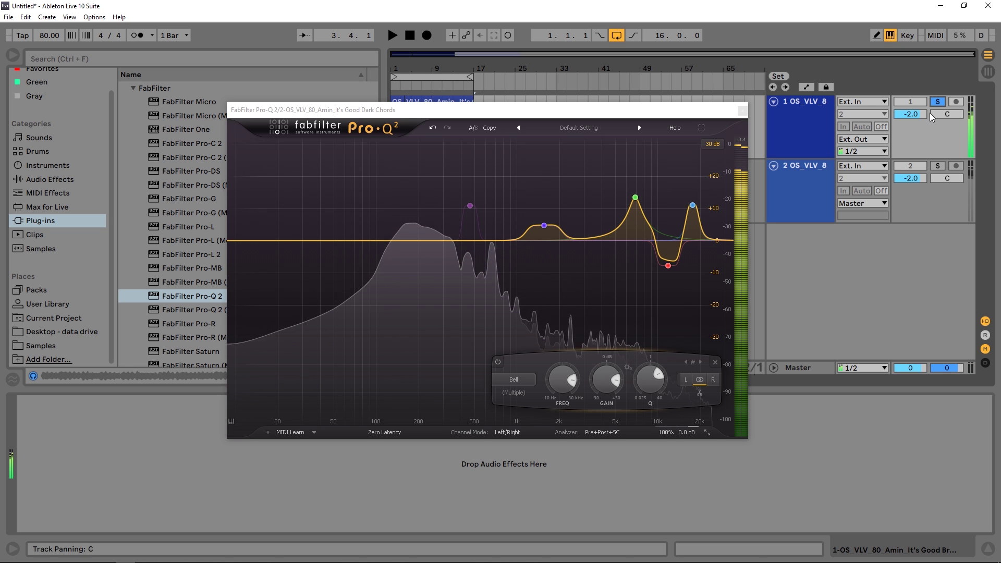
{"action": "left_click", "coordinate": [801, 175]}
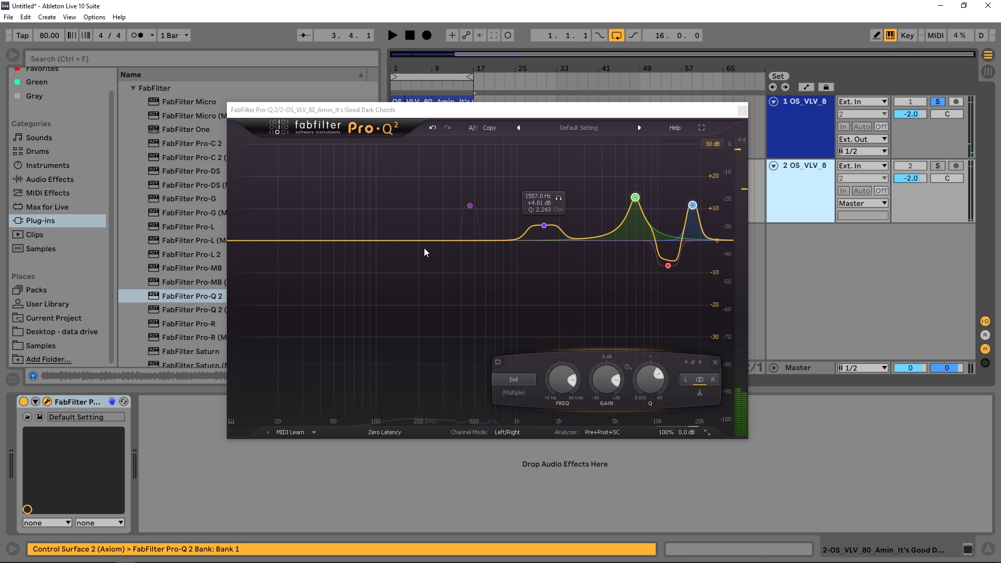
Add a 36 dB/oct Low Cut band near 162 Hz.
{"action": "double_click", "coordinate": [406, 240]}
{"action": "left_click", "coordinate": [329, 379]}
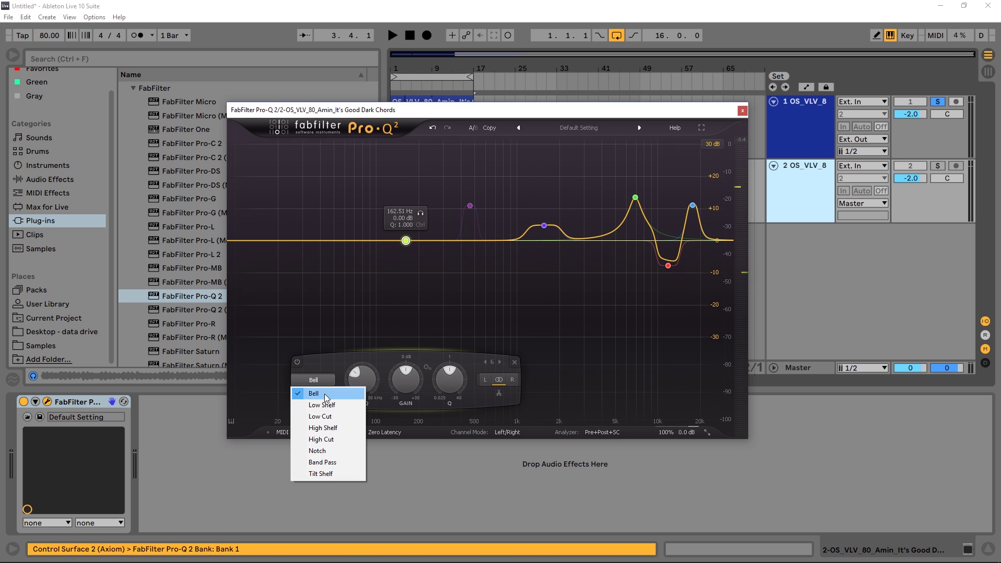
{"action": "left_click", "coordinate": [328, 416]}
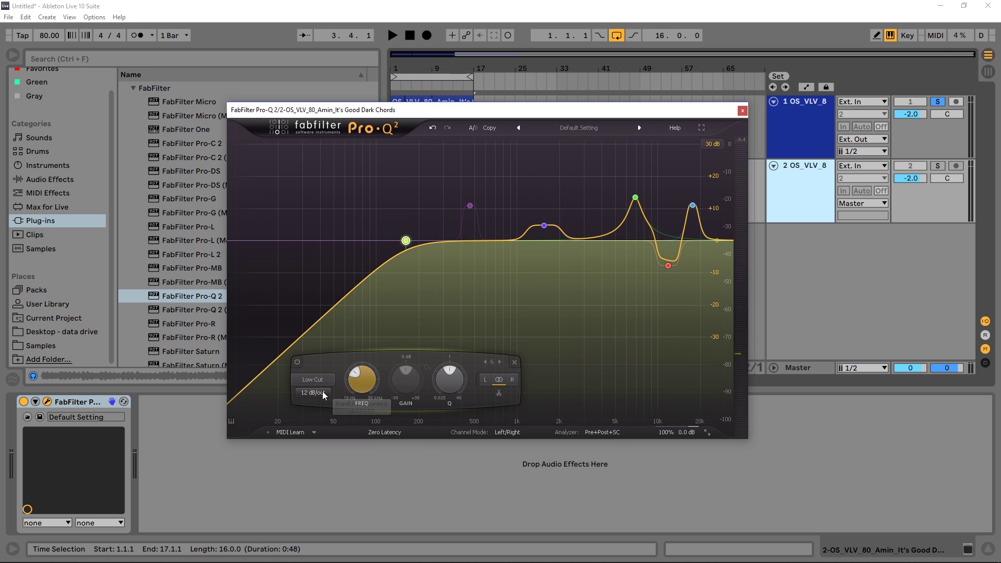
{"action": "left_click", "coordinate": [322, 392]}
{"action": "left_click", "coordinate": [331, 463]}
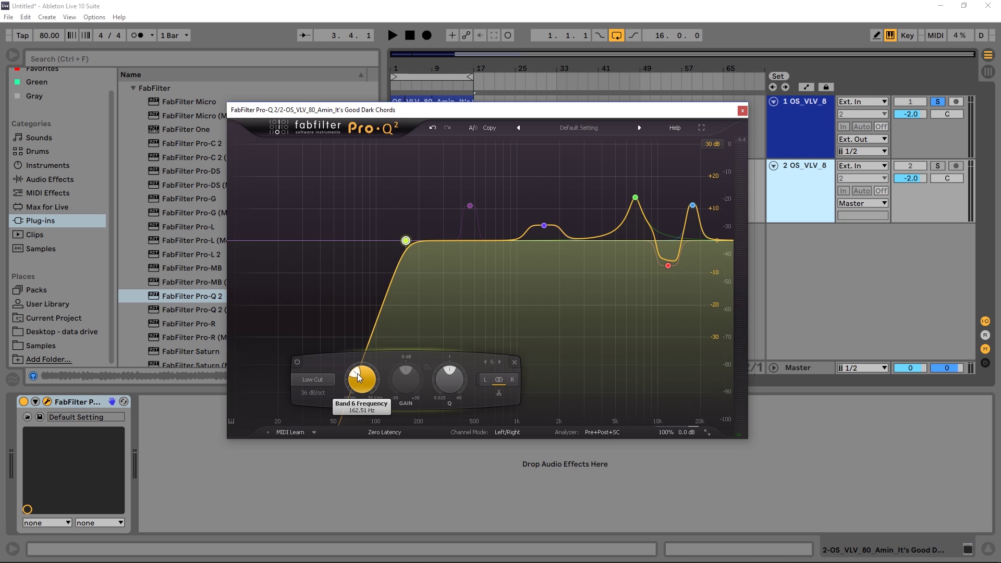
Move the low cut up to about 183 Hz while comparing against the airy track.
{"action": "key", "text": "space"}
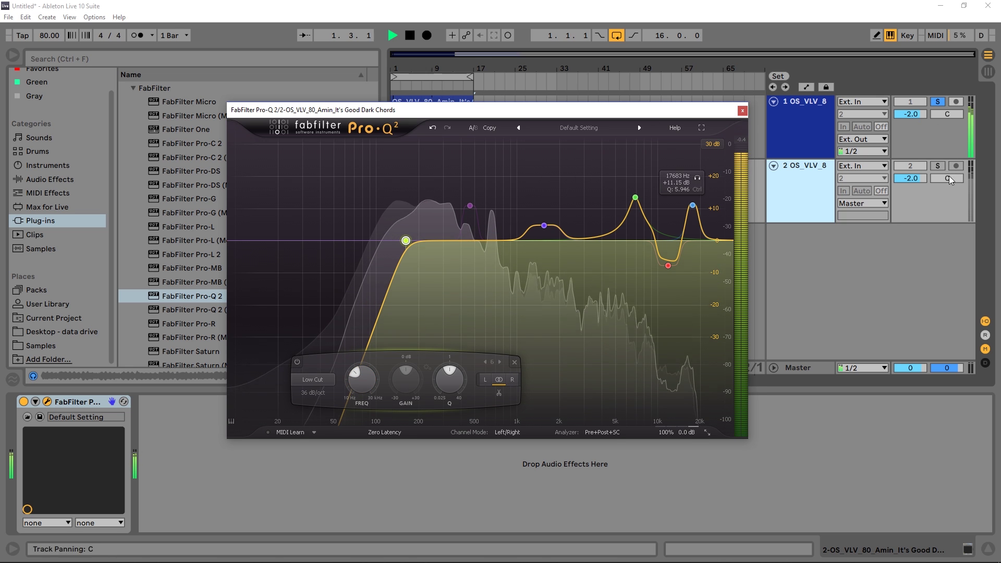
{"action": "left_click", "coordinate": [937, 166]}
{"action": "scroll", "coordinate": [373, 381], "scroll_direction": "up", "scroll_amount": 2}
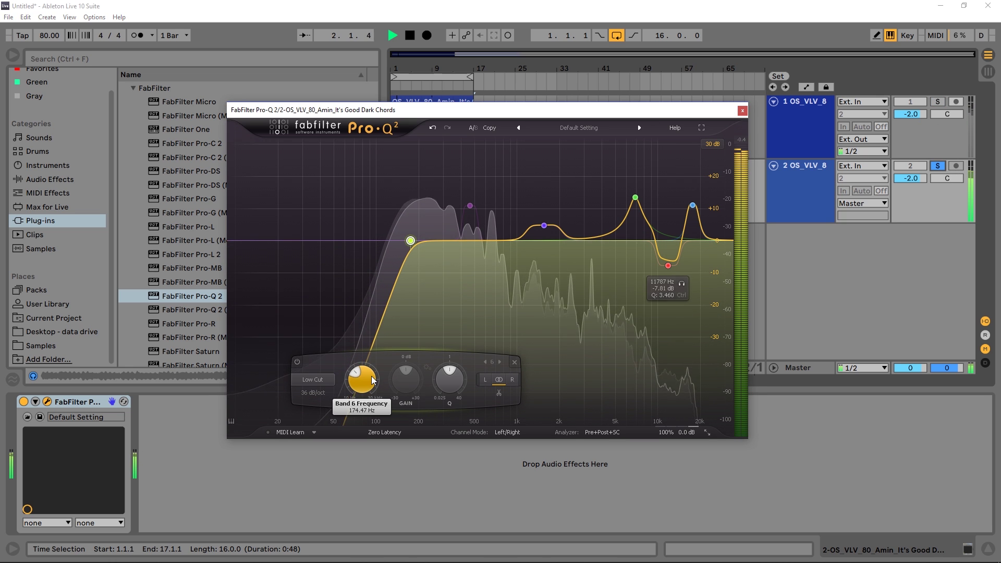
{"action": "scroll", "coordinate": [372, 379], "scroll_direction": "up", "scroll_amount": 1}
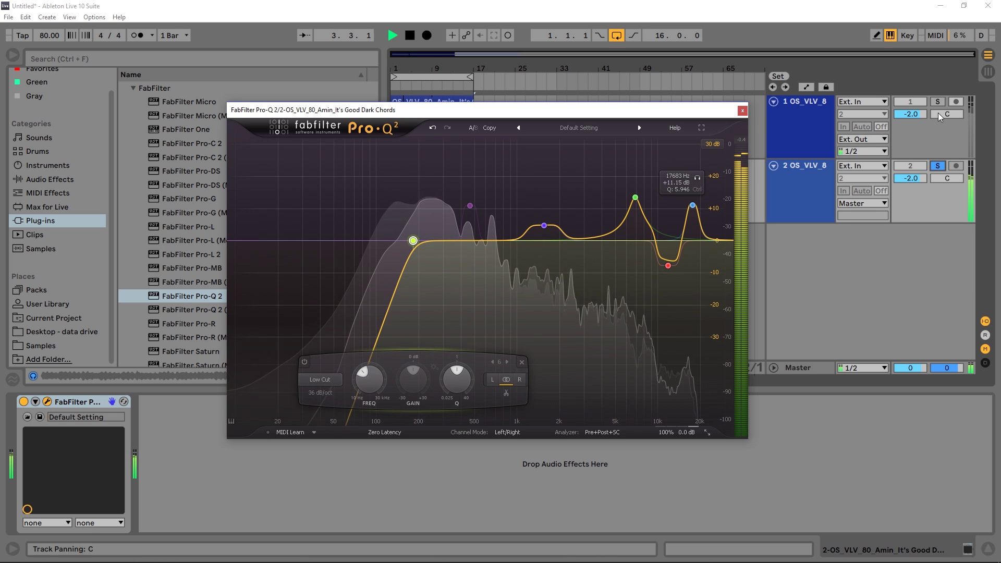
{"action": "left_click", "coordinate": [937, 103]}
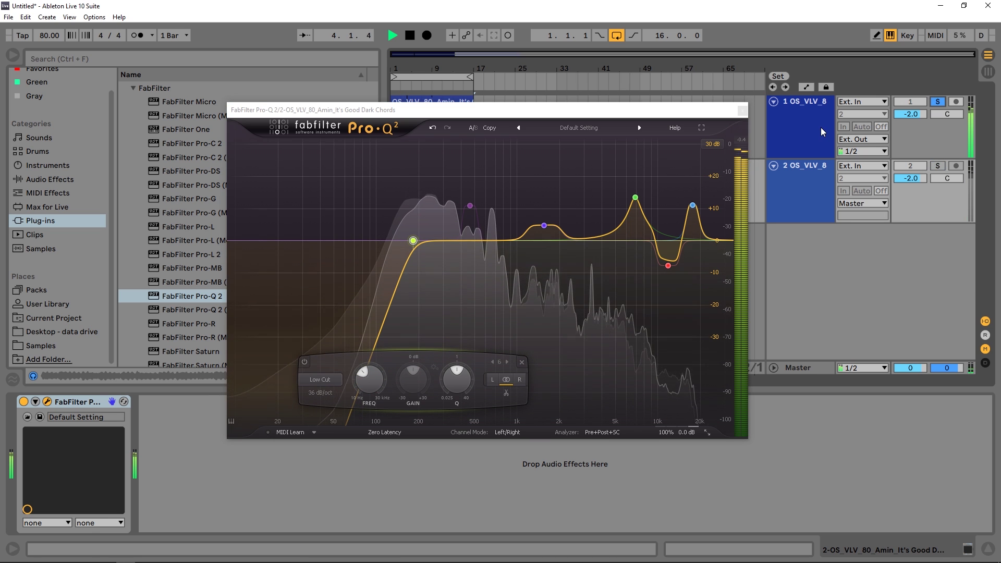
{"action": "left_click", "coordinate": [938, 166]}
Re-enable the purple band near 462 Hz and resume playback.
{"action": "right_click", "coordinate": [470, 205]}
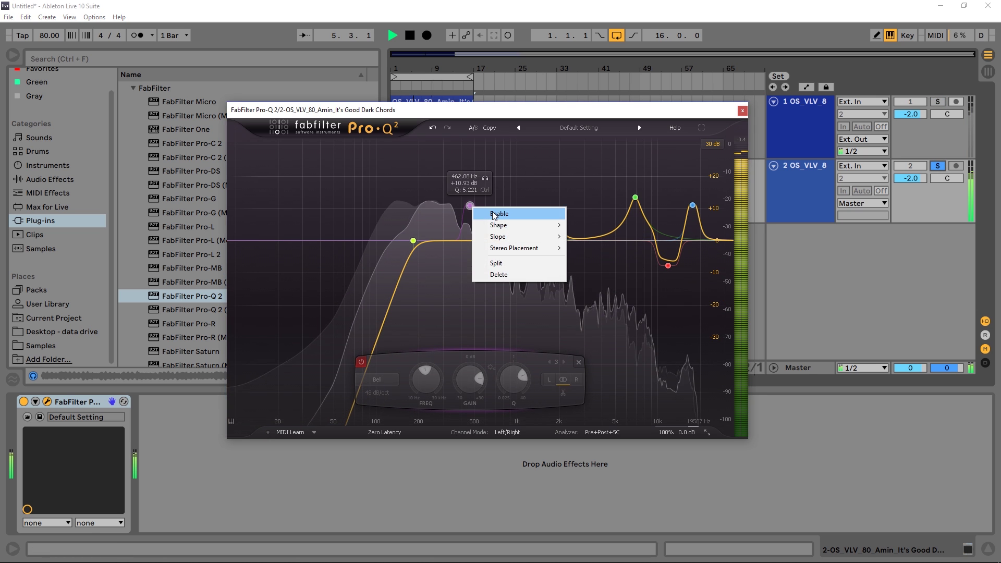
{"action": "left_click", "coordinate": [494, 214]}
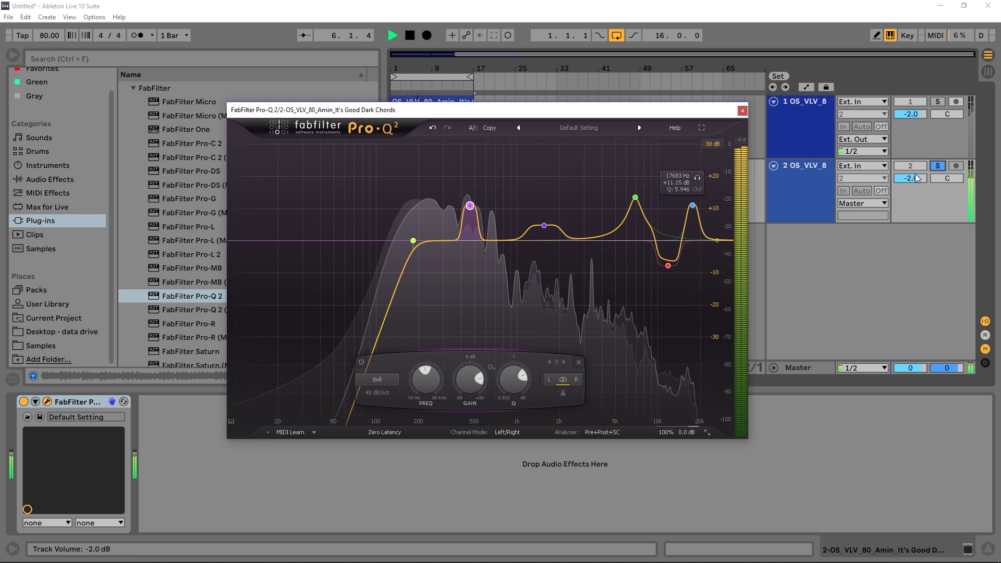
{"action": "key", "text": "space"}
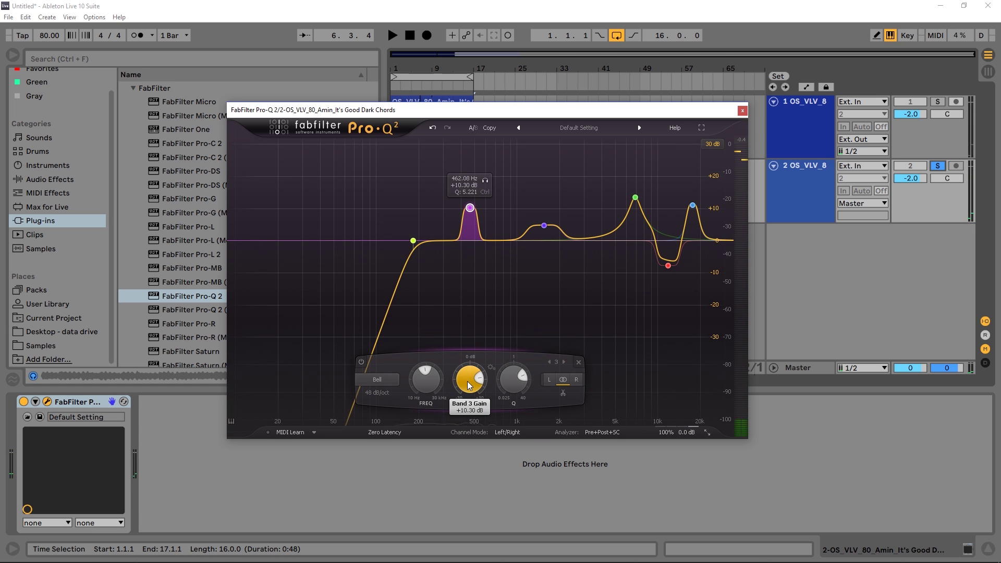
{"action": "scroll", "coordinate": [468, 386], "scroll_direction": "down", "scroll_amount": 4}
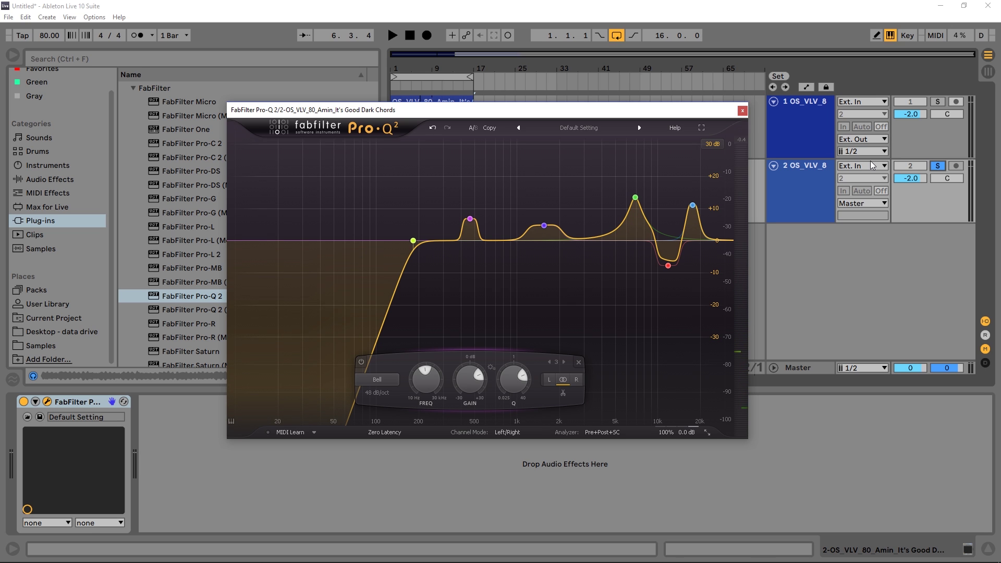
{"action": "key", "text": "space"}
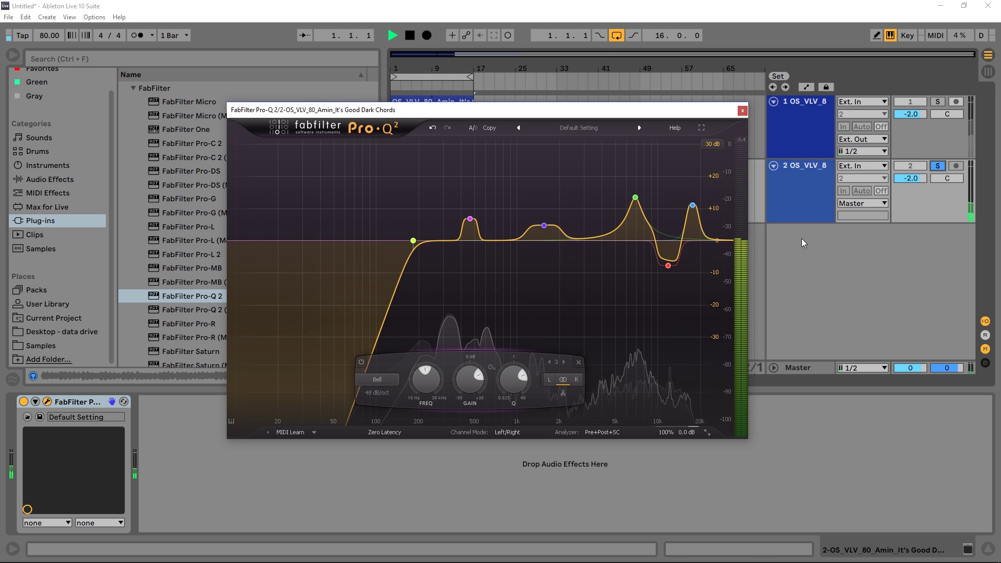
Raise the purple band's gain to +11.82 dB, comparing against the airy reference track.
{"action": "left_click", "coordinate": [937, 101]}
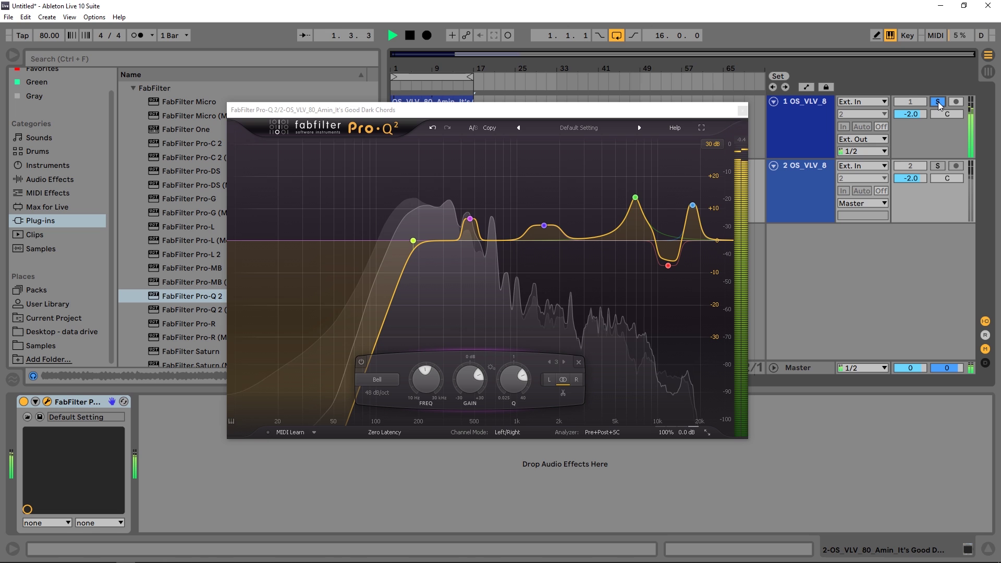
{"action": "left_click", "coordinate": [937, 166]}
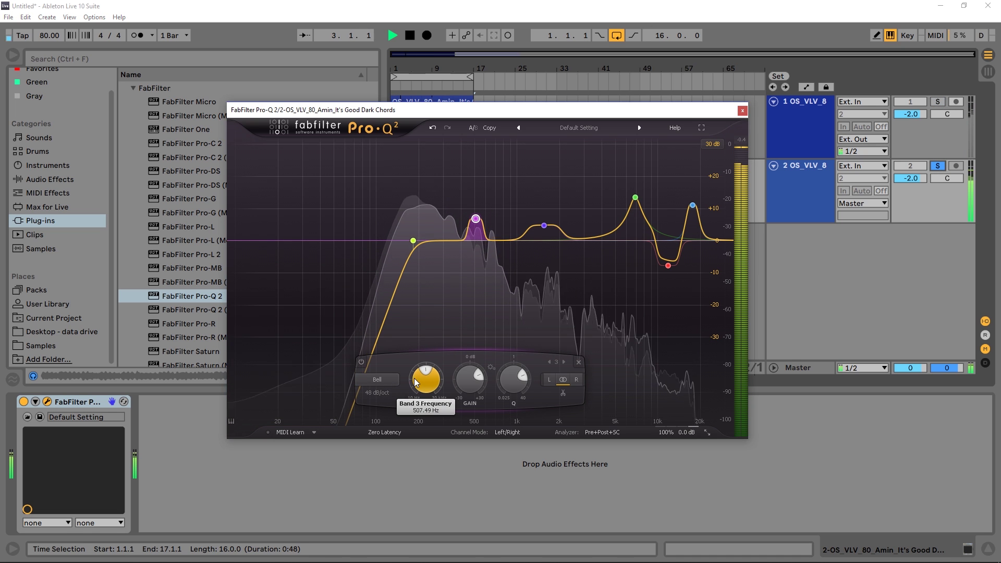
{"action": "left_click_drag", "start_coordinate": [470, 381], "coordinate": [474, 365]}
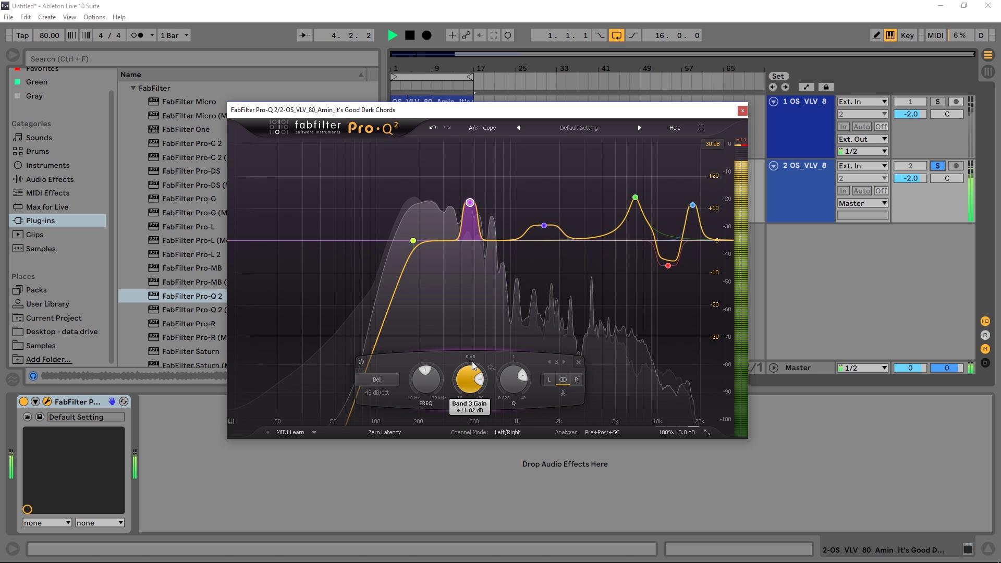
{"action": "left_click", "coordinate": [936, 102]}
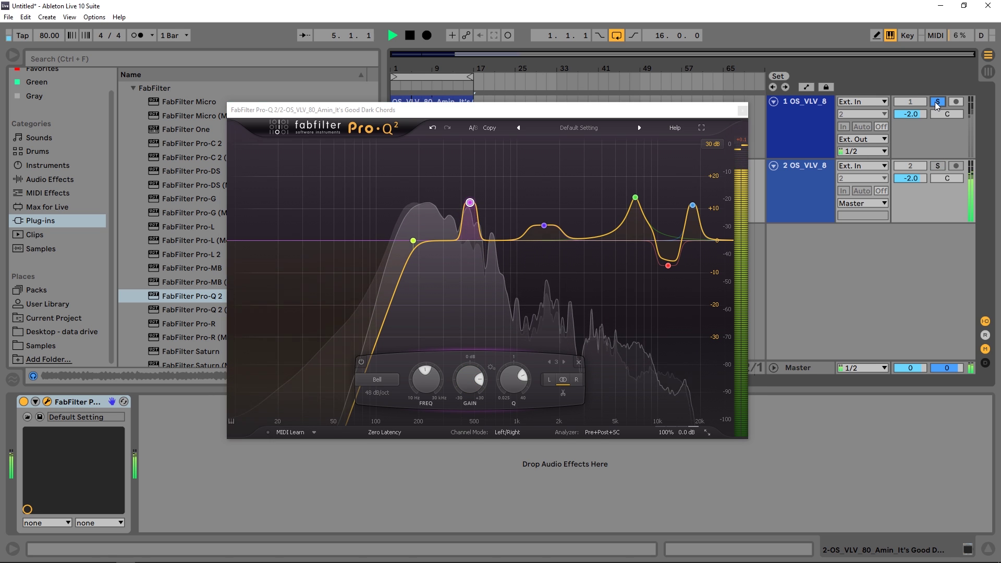
{"action": "left_click", "coordinate": [937, 166]}
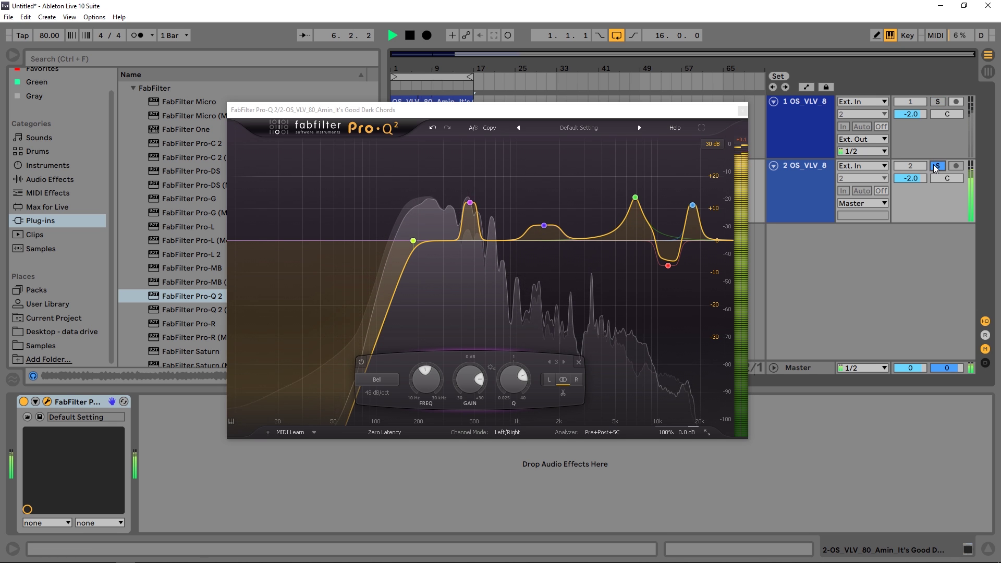
{"action": "key", "text": "space"}
{"action": "left_click", "coordinate": [543, 225]}
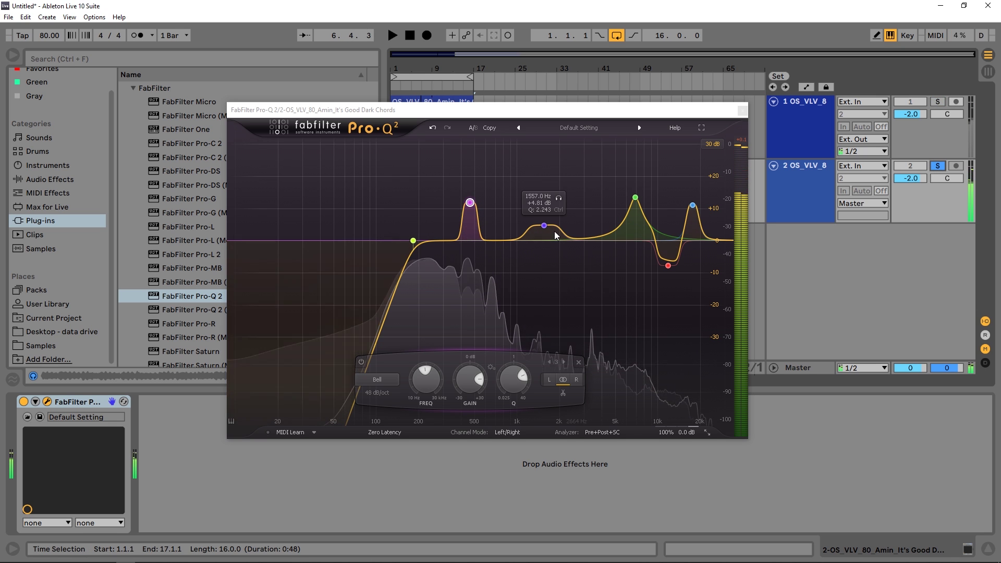
Boost the 1557 Hz mid band to about +6.67 dB, then A/B the darker chord track against the airy track using Solo.
{"action": "scroll", "coordinate": [543, 378], "scroll_direction": "up", "scroll_amount": 2}
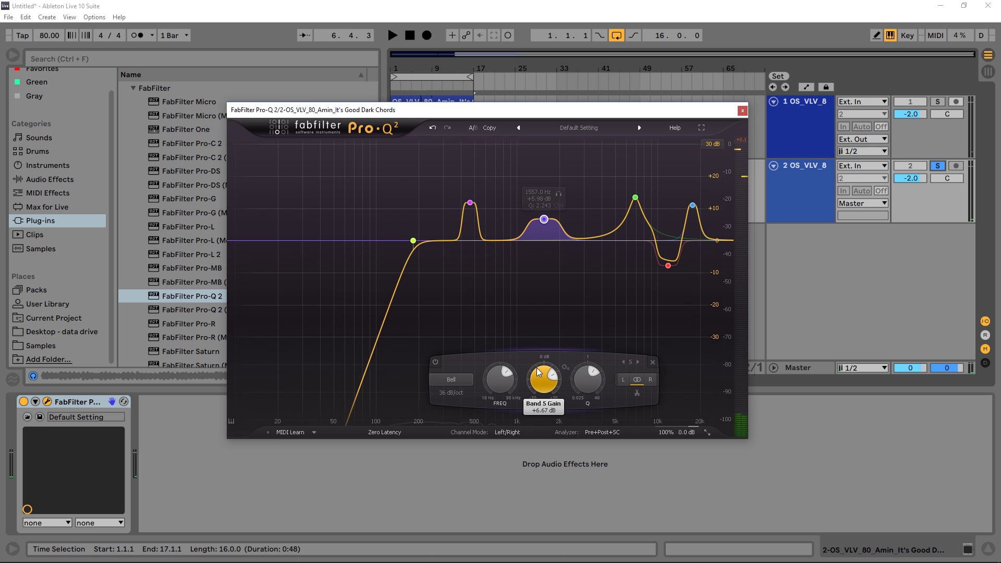
{"action": "key", "text": "space"}
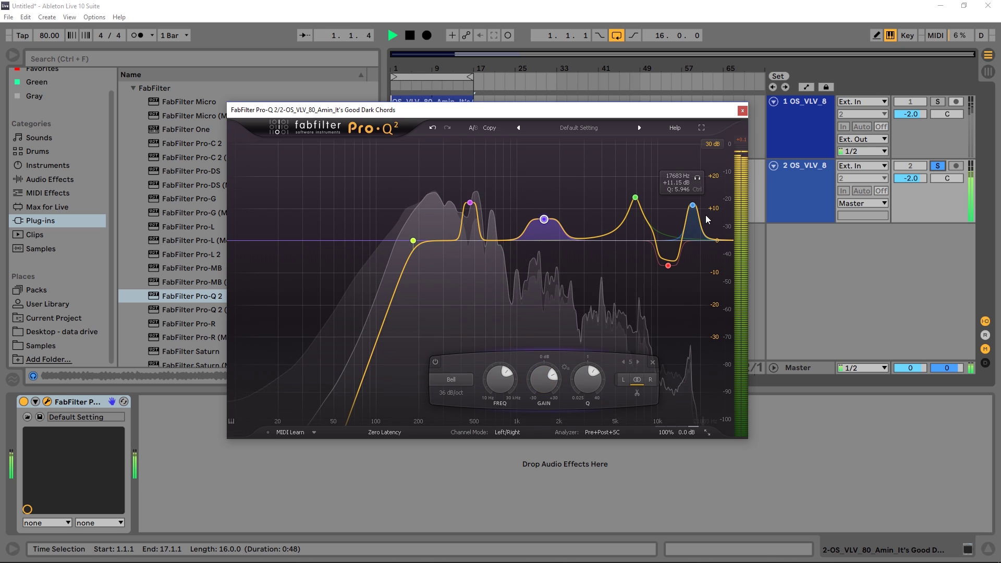
{"action": "left_click", "coordinate": [935, 102]}
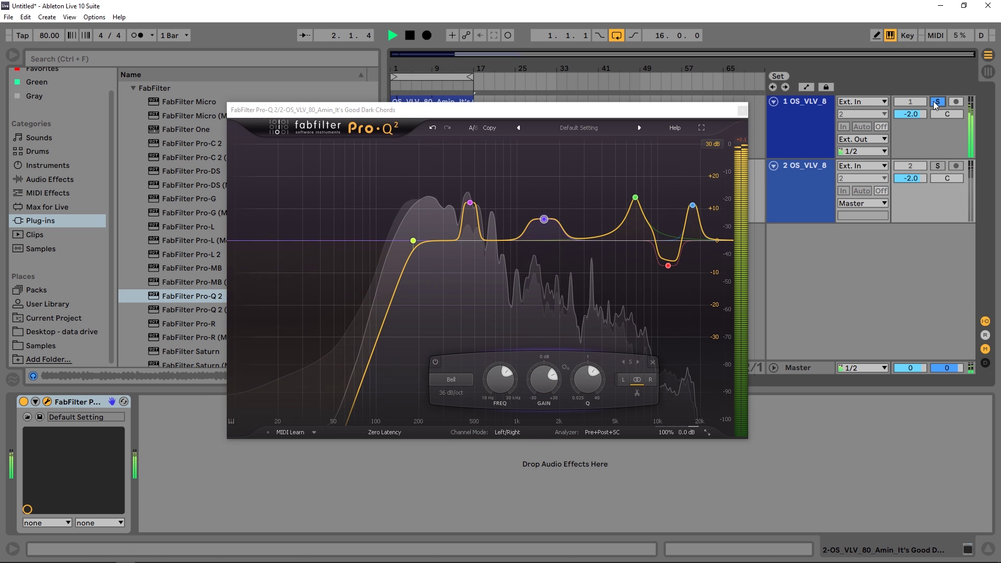
{"action": "left_click", "coordinate": [937, 166]}
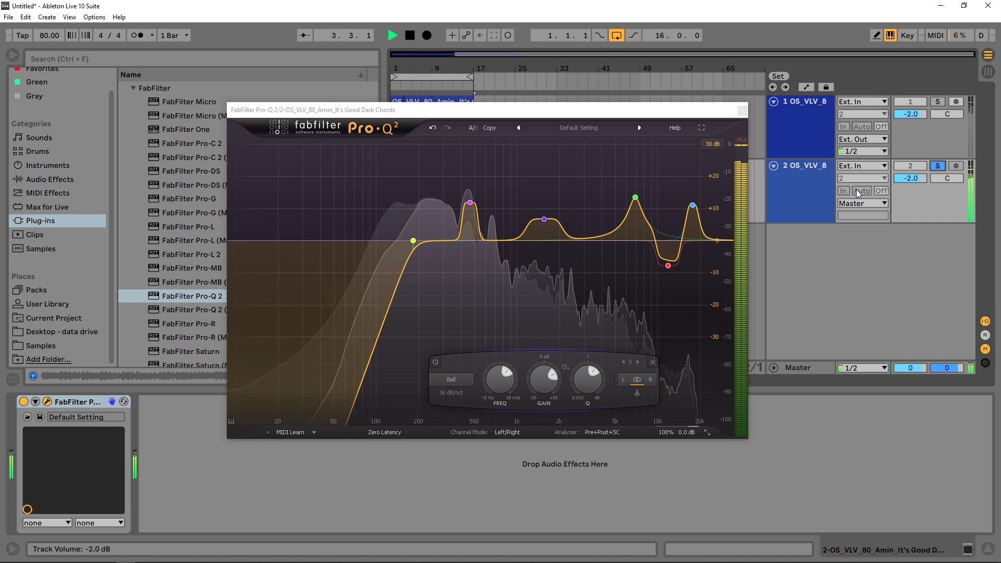
Bring the green low-cut node's frequency down from 183.01 Hz to about 172 Hz.
{"action": "left_click", "coordinate": [414, 241]}
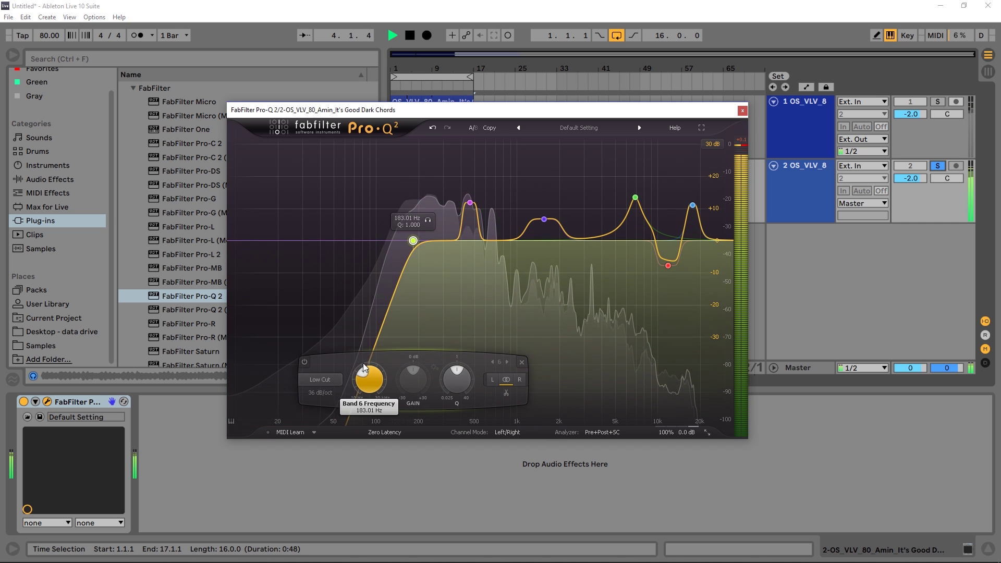
{"action": "left_click_drag", "start_coordinate": [363, 363], "coordinate": [360, 392]}
{"action": "mouse_move", "coordinate": [668, 265]}
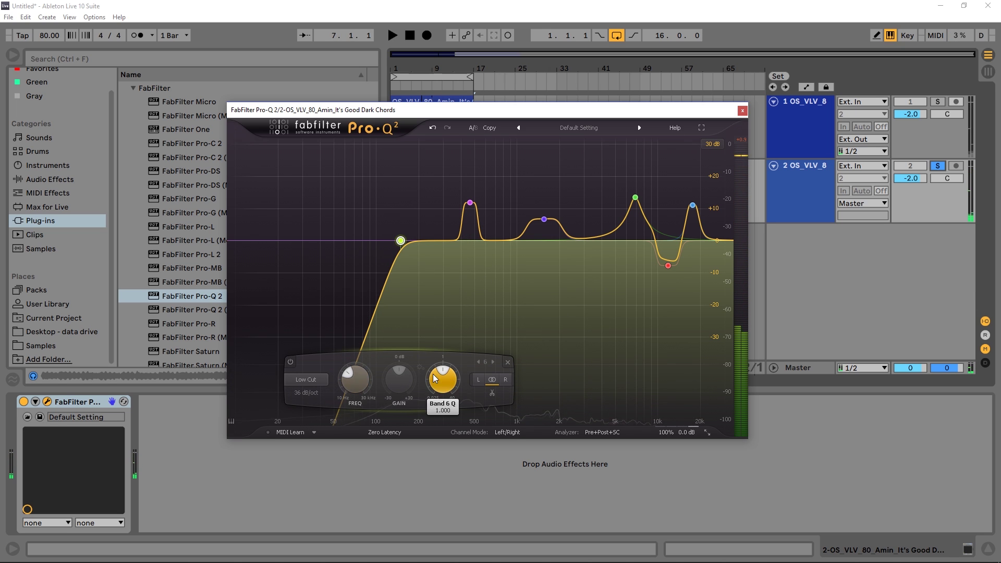